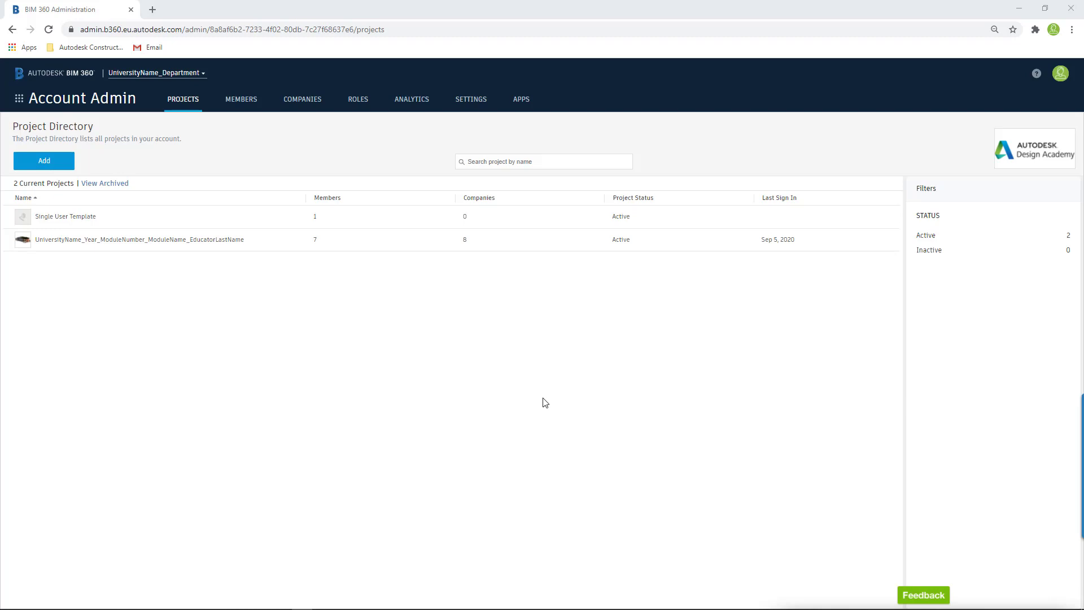
- Create a project named "Template" with the project type Template Project and save its profile
click(54, 164)
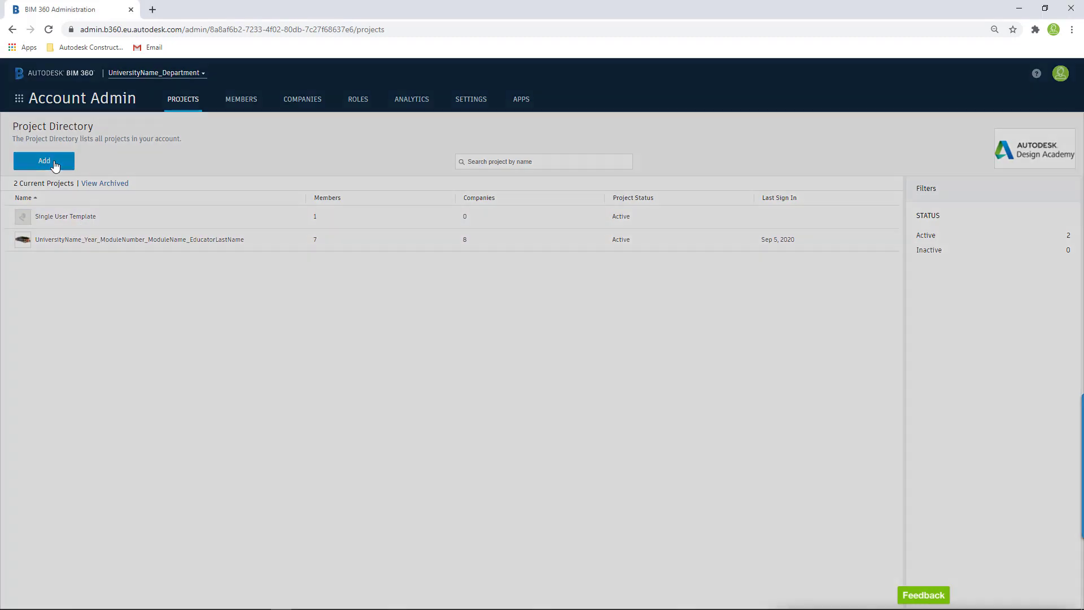
click(384, 197)
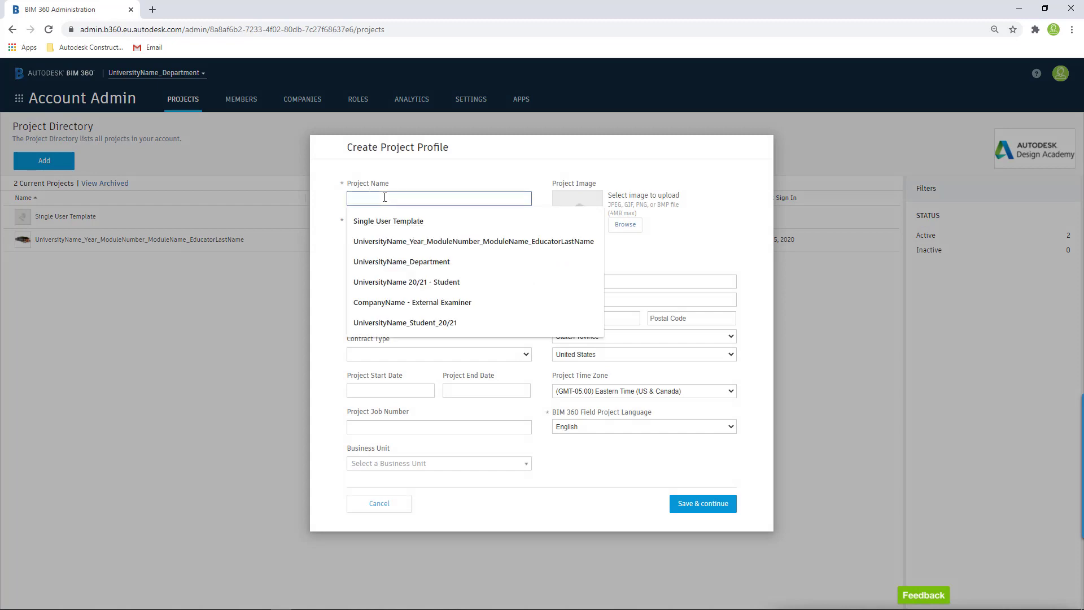
text(Template)
click(431, 176)
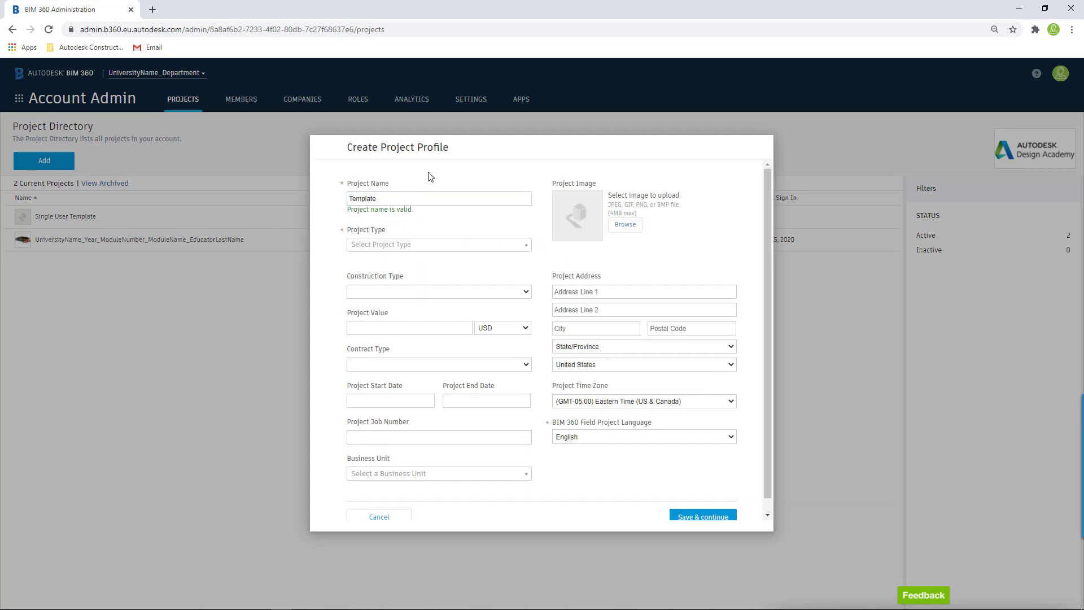
click(502, 248)
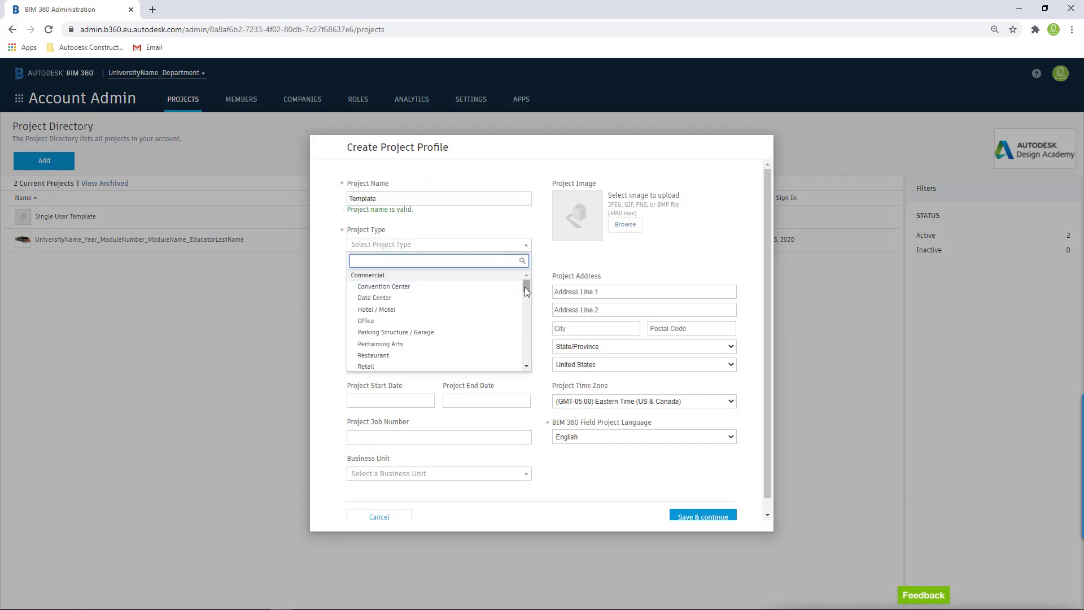
drag(524, 287, 524, 334)
scroll(438, 339, down, 6)
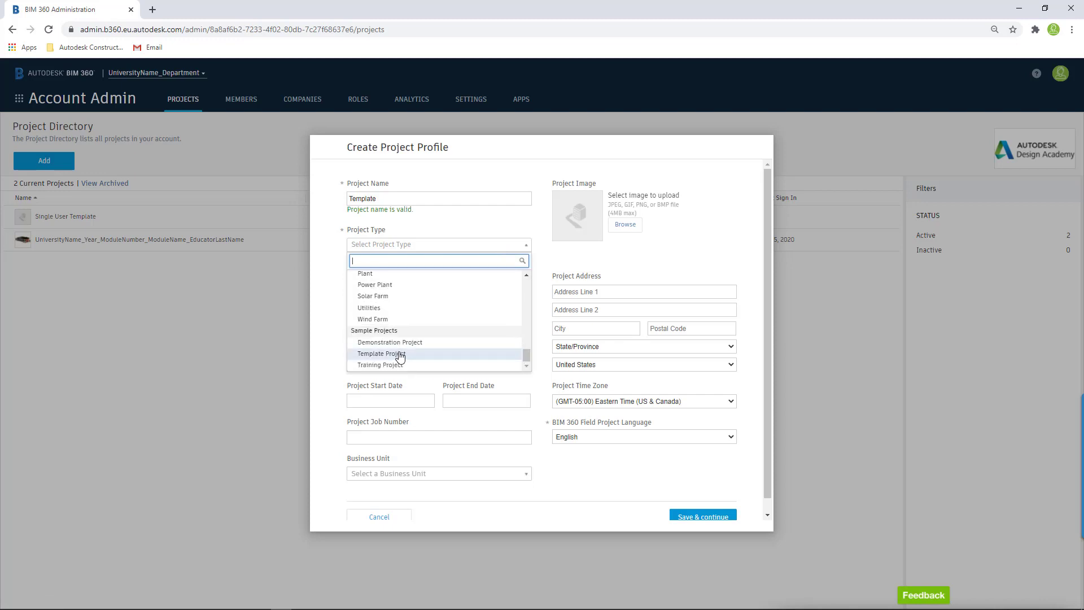
click(400, 355)
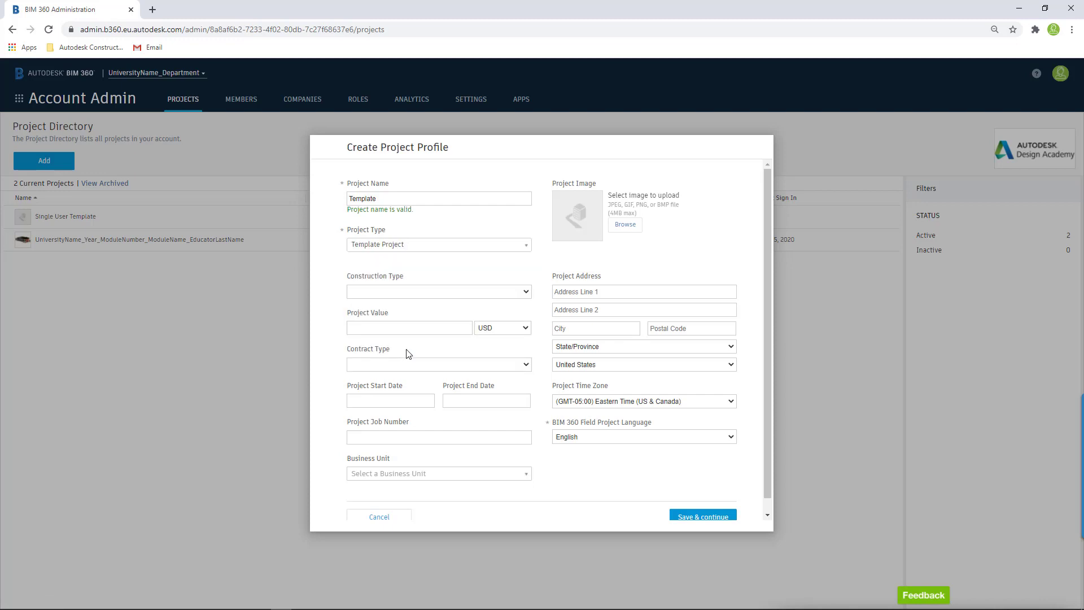
scroll(649, 486, down, 1)
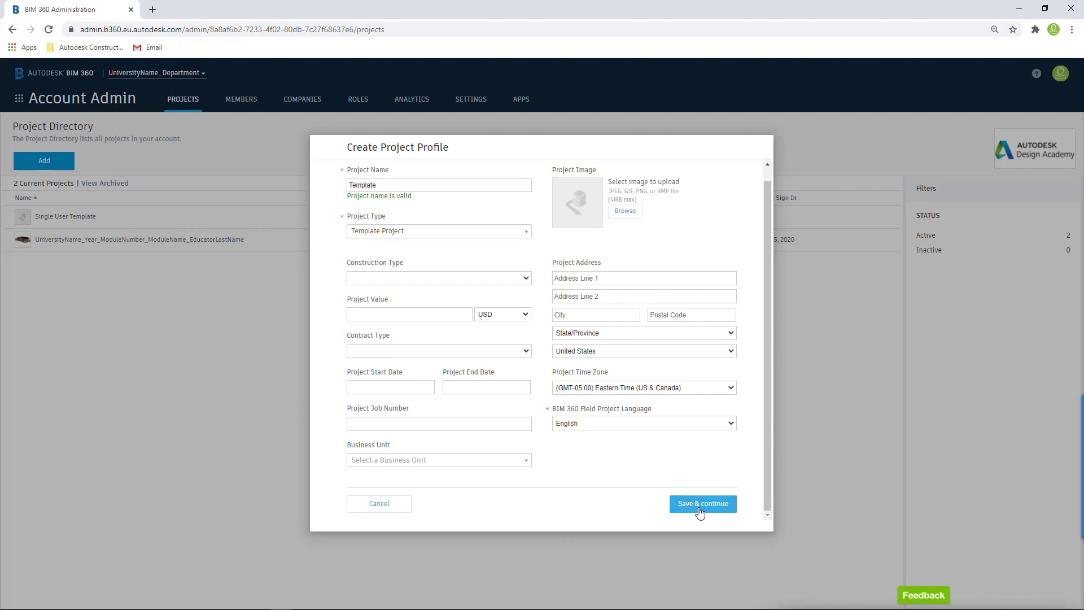
click(699, 509)
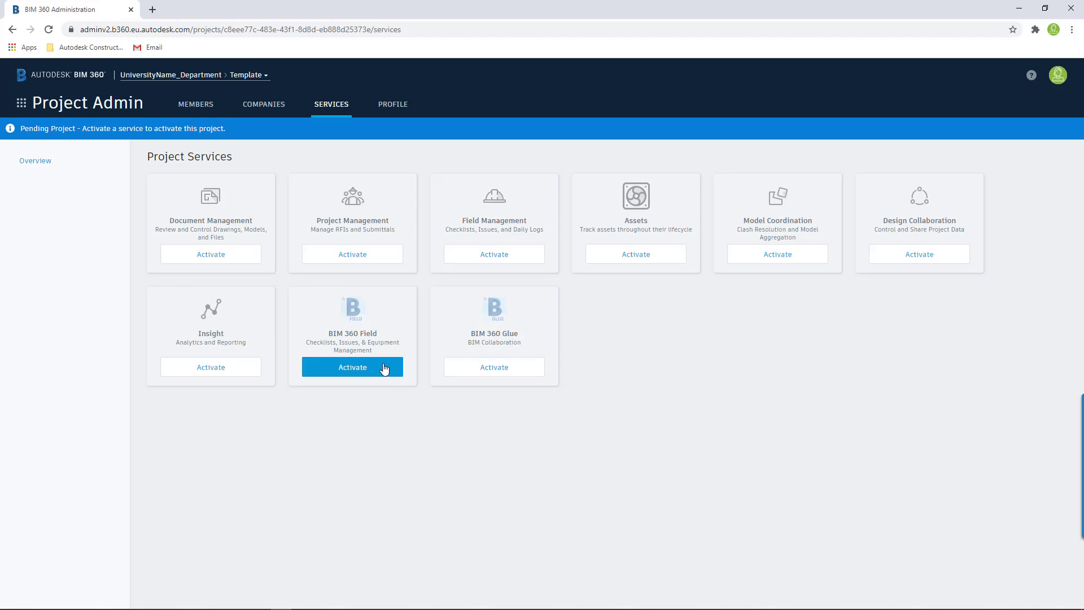
- Activate the Document Management service for the project without applying a project template
click(225, 244)
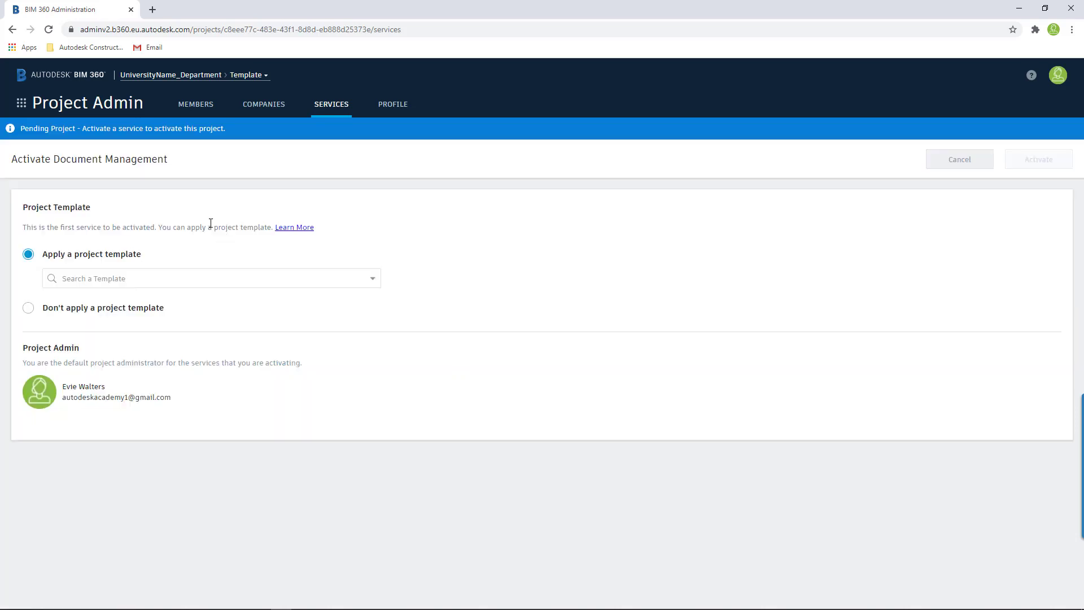
click(26, 310)
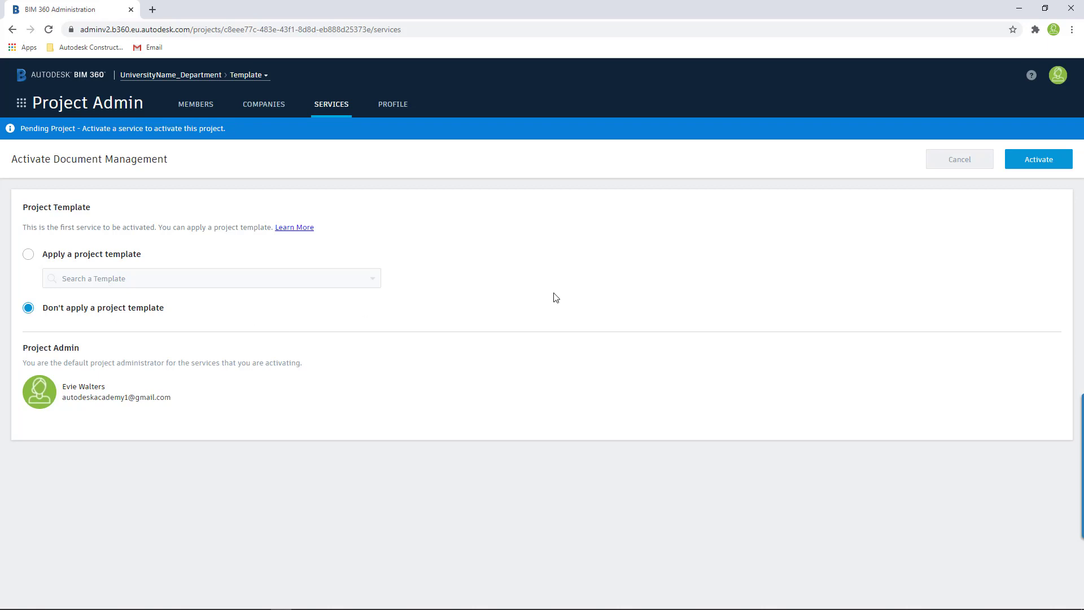
click(1039, 162)
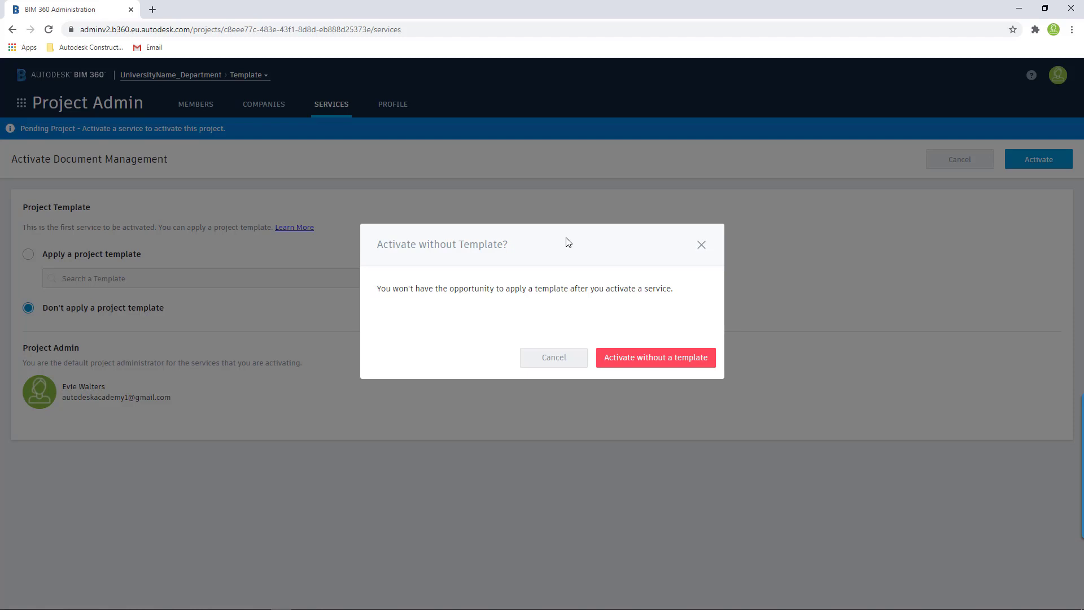
click(635, 359)
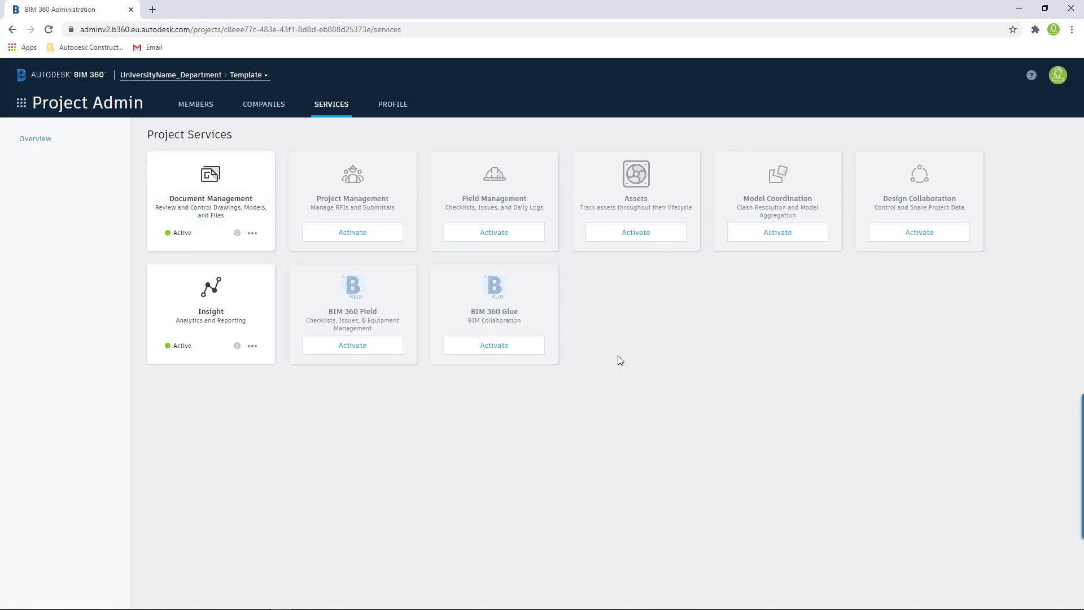
- Assign the ML role to the project administrator in the project's member list
click(189, 105)
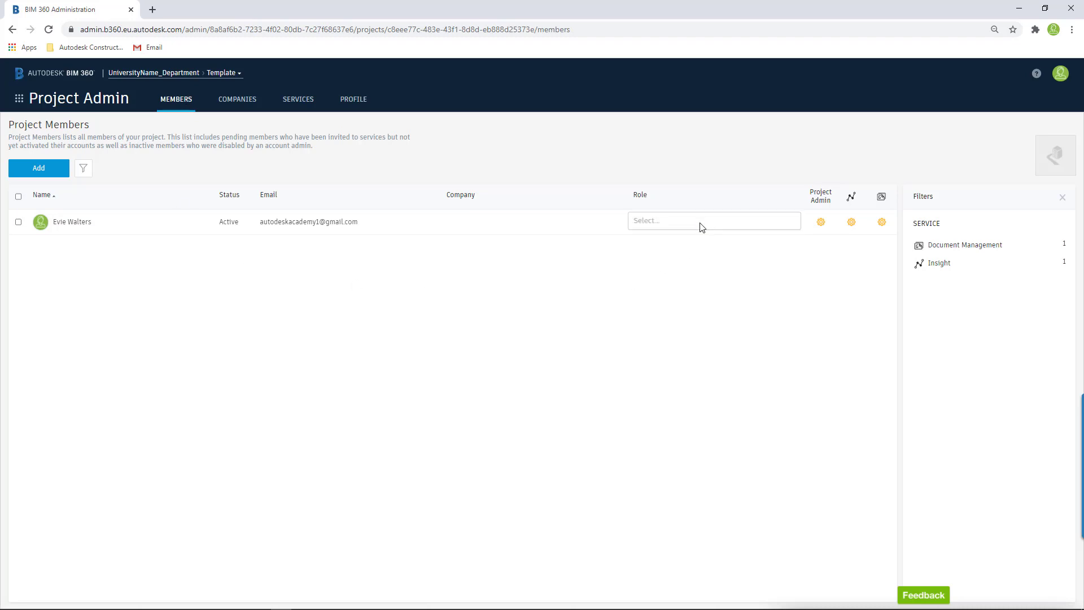
click(701, 227)
click(639, 259)
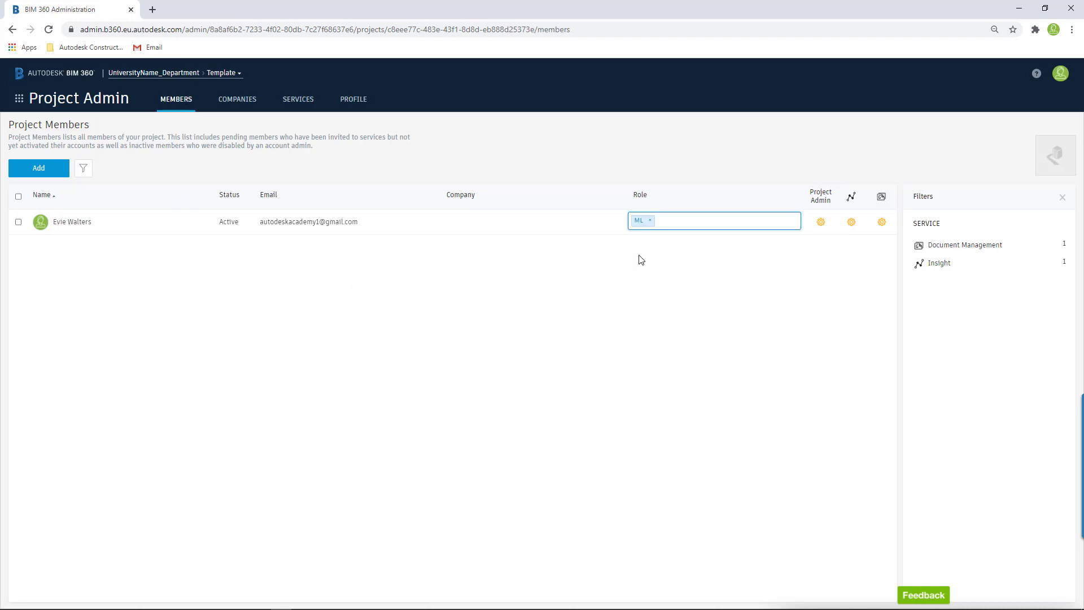
click(641, 259)
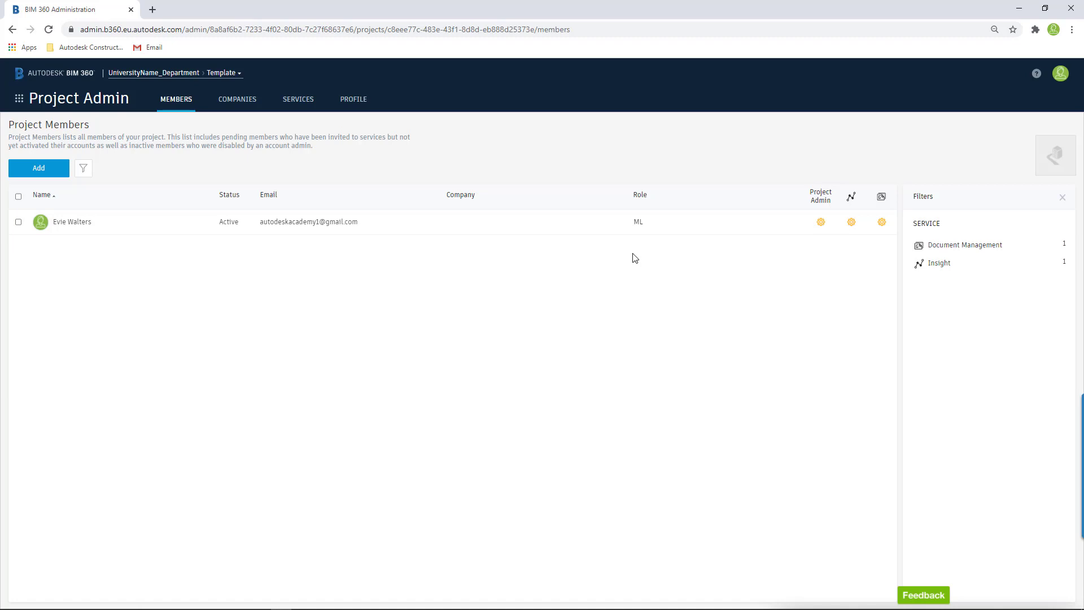
- In Document Management, add the subfolders "Group 1 - Submission" and "Group 2 - Submission" under Plans
click(21, 100)
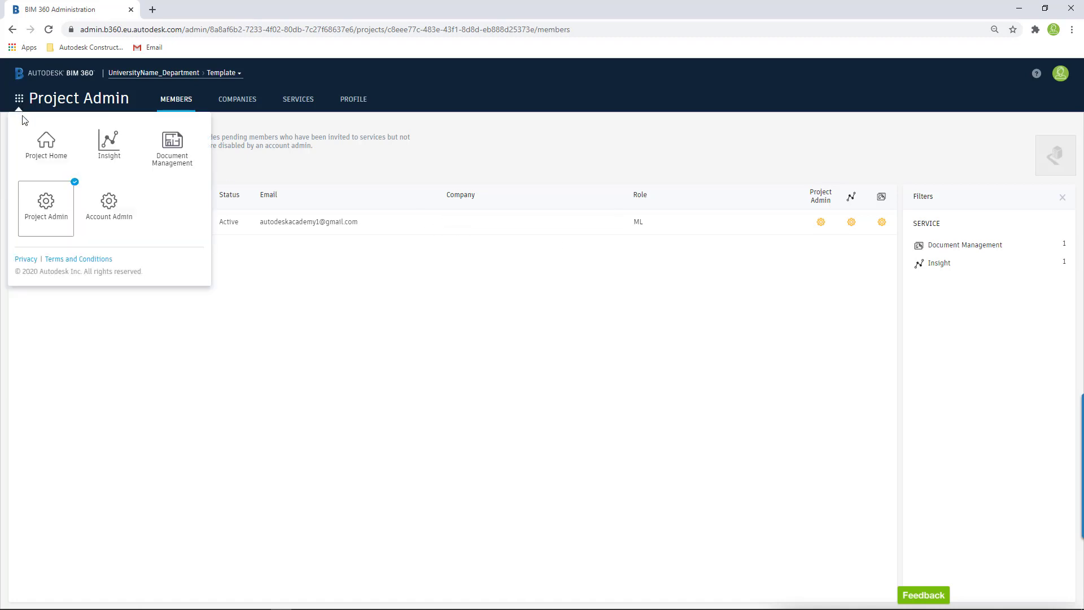
click(177, 149)
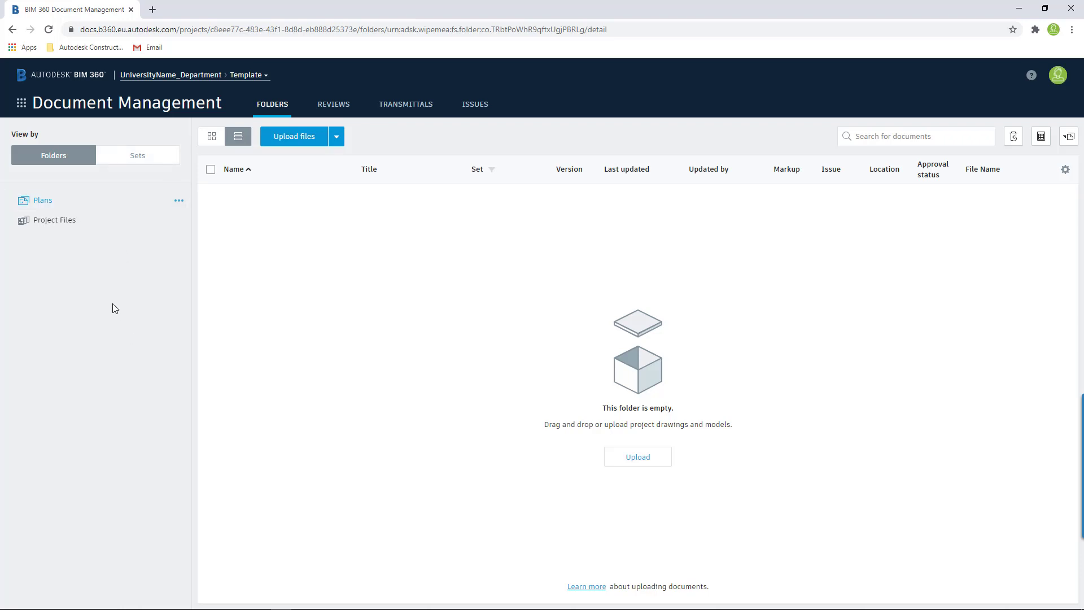
click(178, 200)
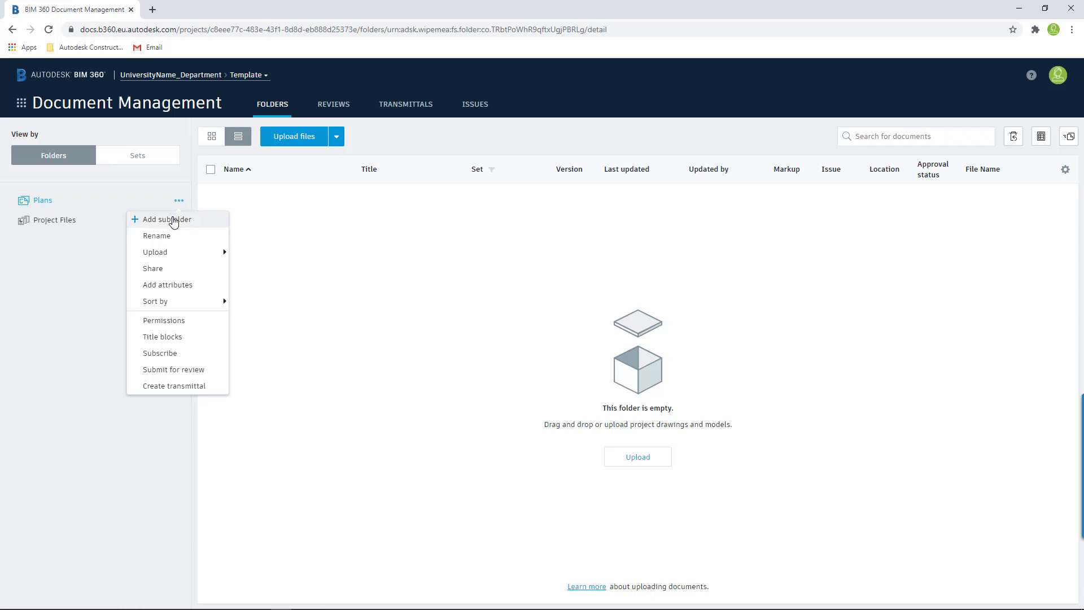
click(173, 220)
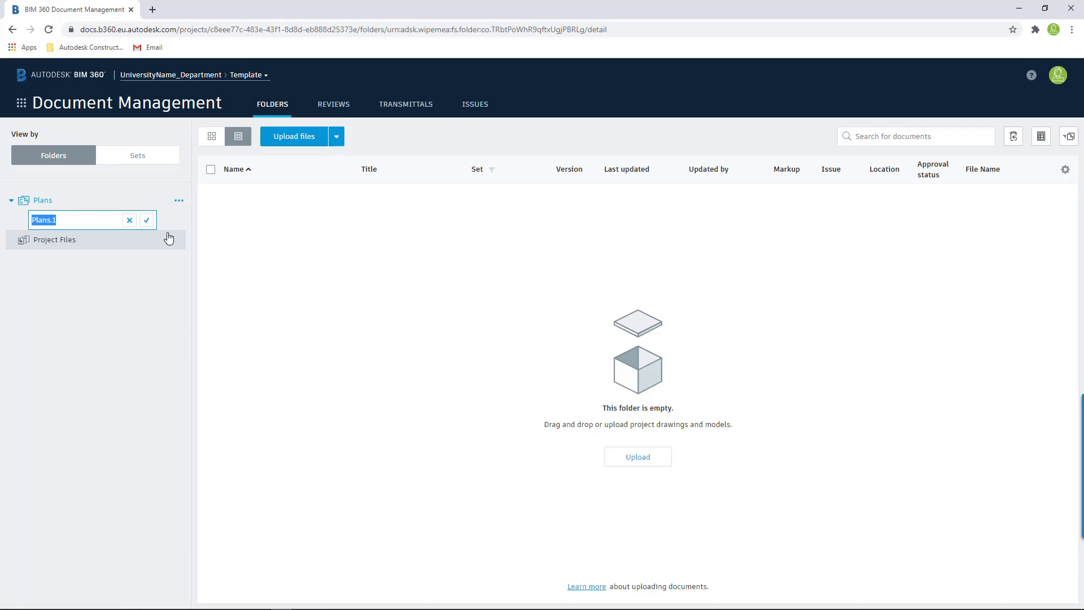
text(Group 1 - Submission)
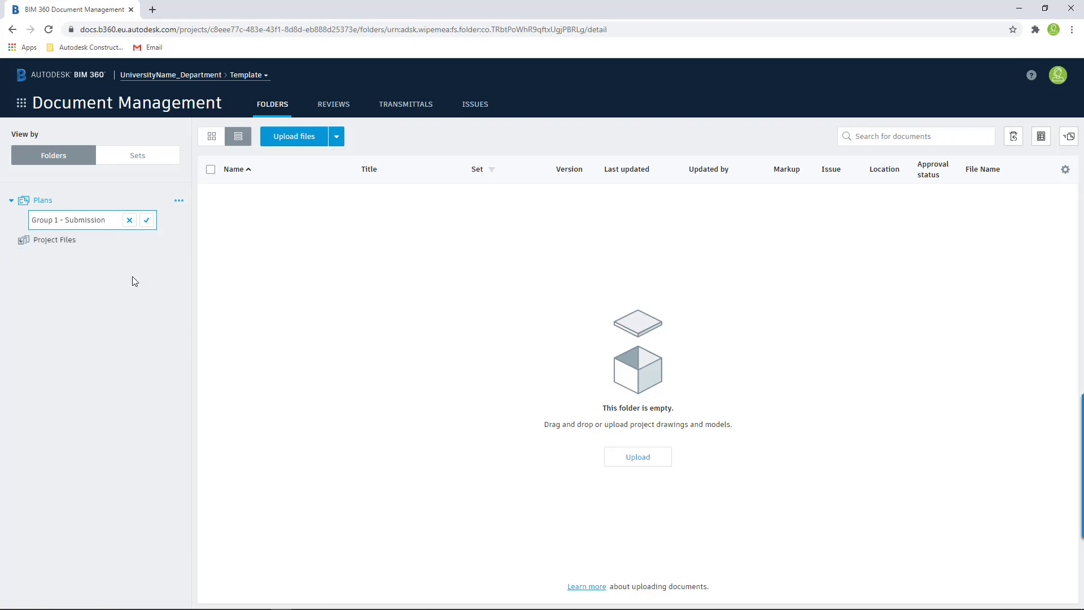
click(146, 219)
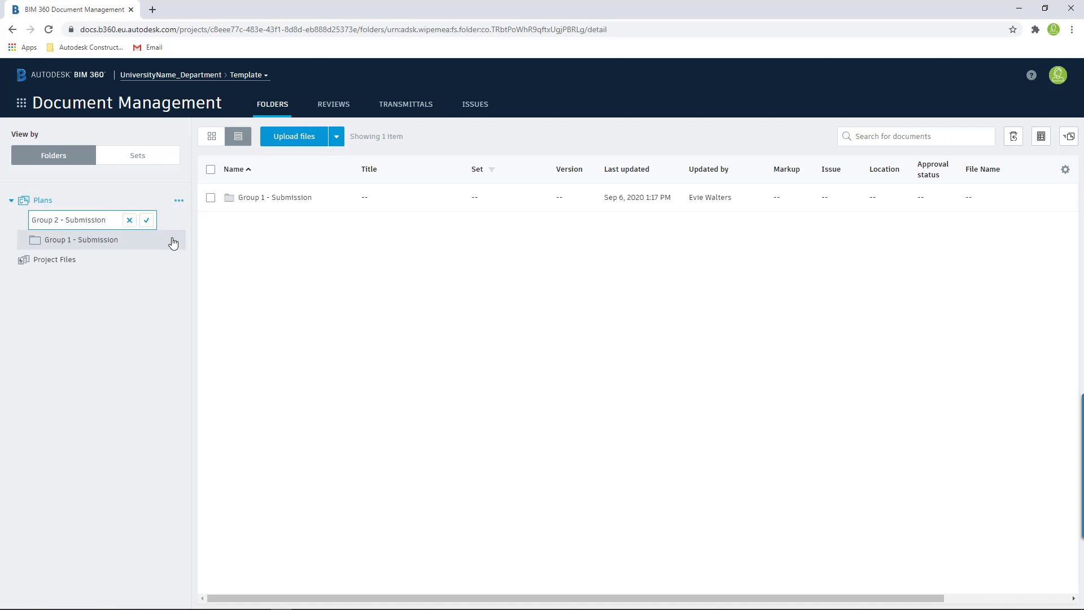
click(147, 220)
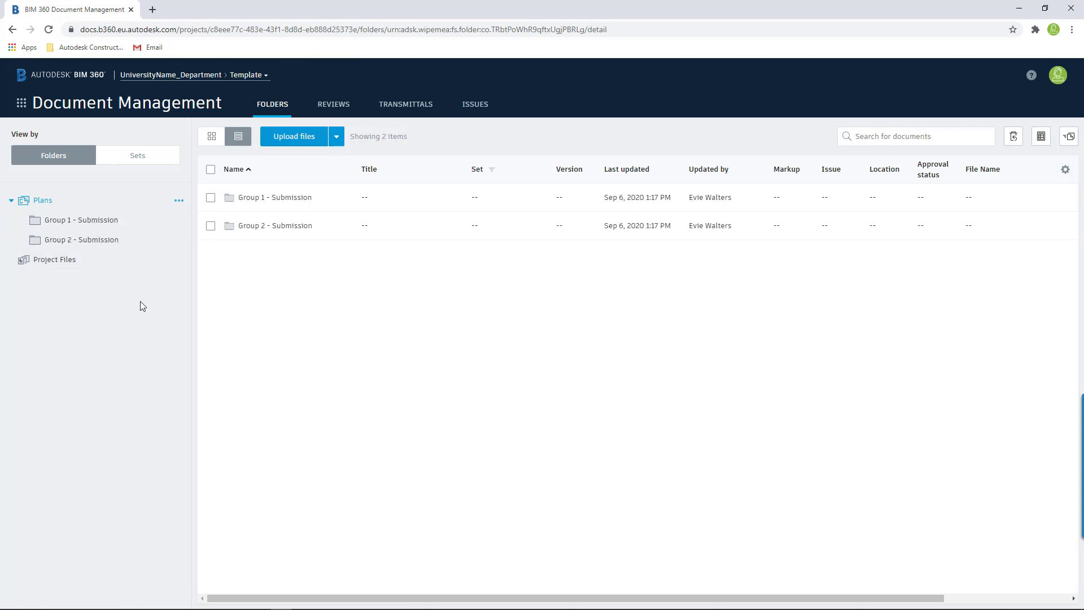
- Add the subfolders "Group 1 - WIP" and "Group 2 - WIP" under Project Files
mouse_move(150, 267)
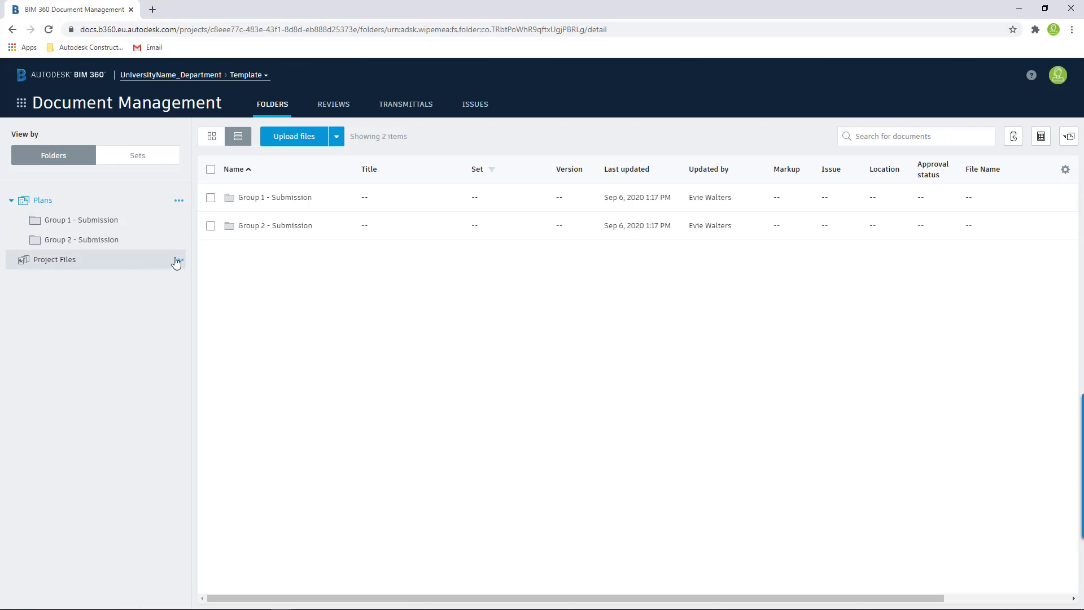
click(177, 260)
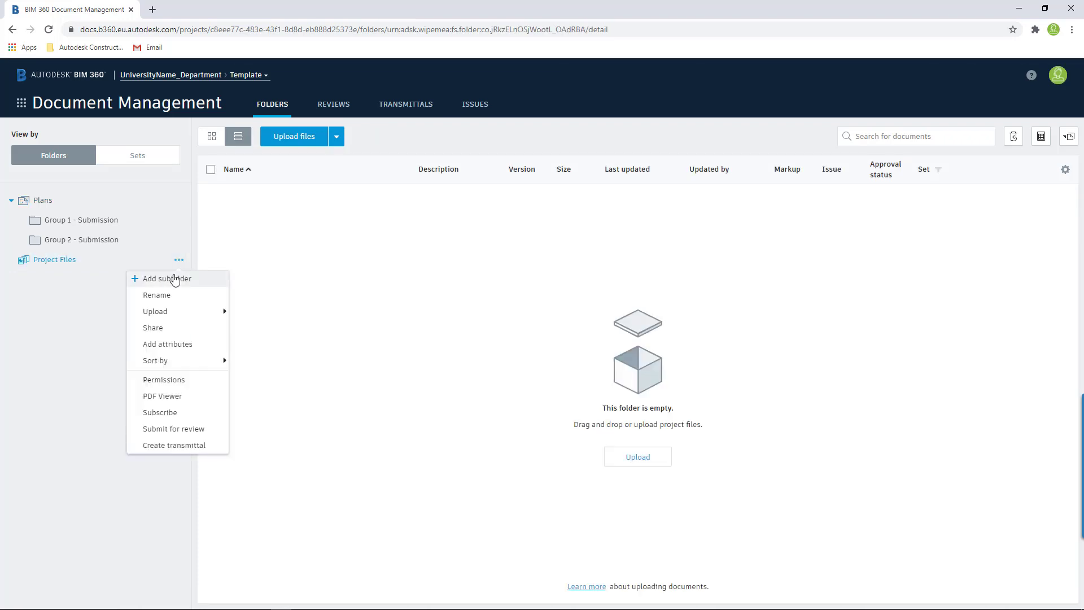
click(175, 278)
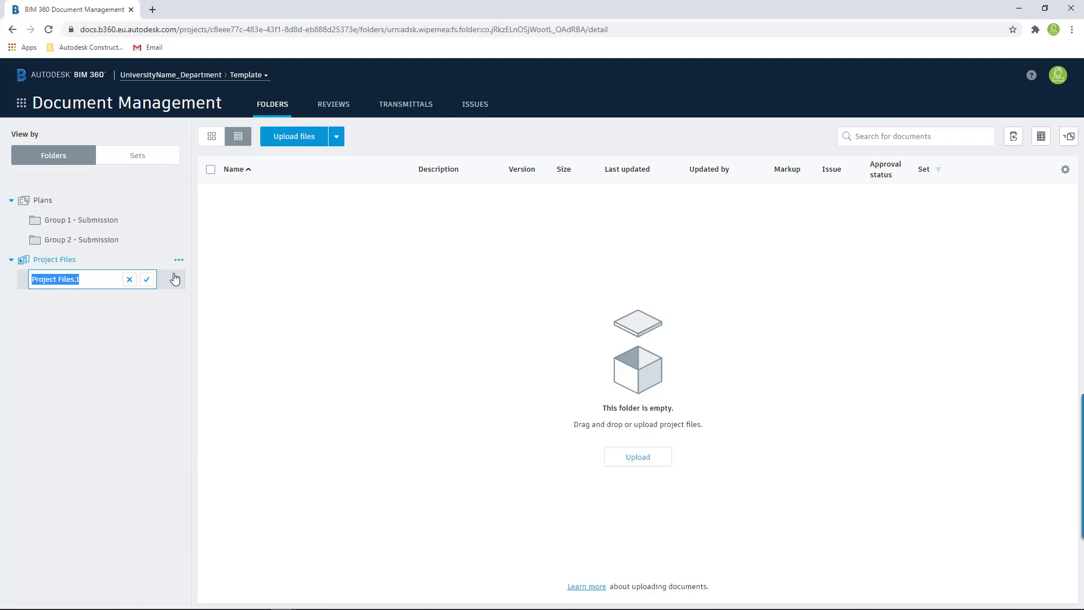
text(Group 1 - WIP)
click(146, 280)
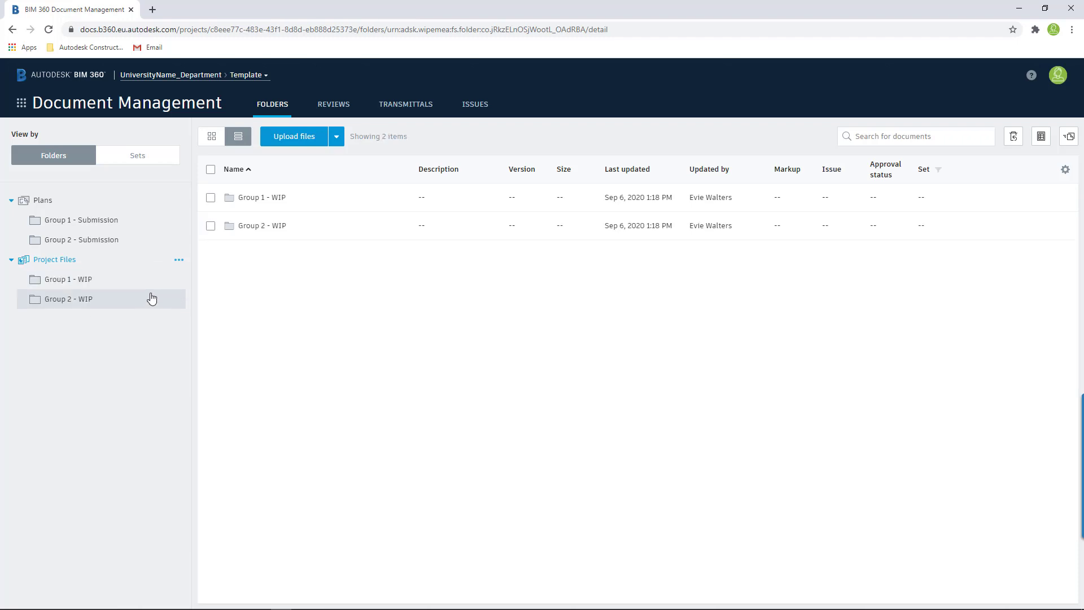
- Add a subfolder named "Module Resources" under Project Files
click(179, 260)
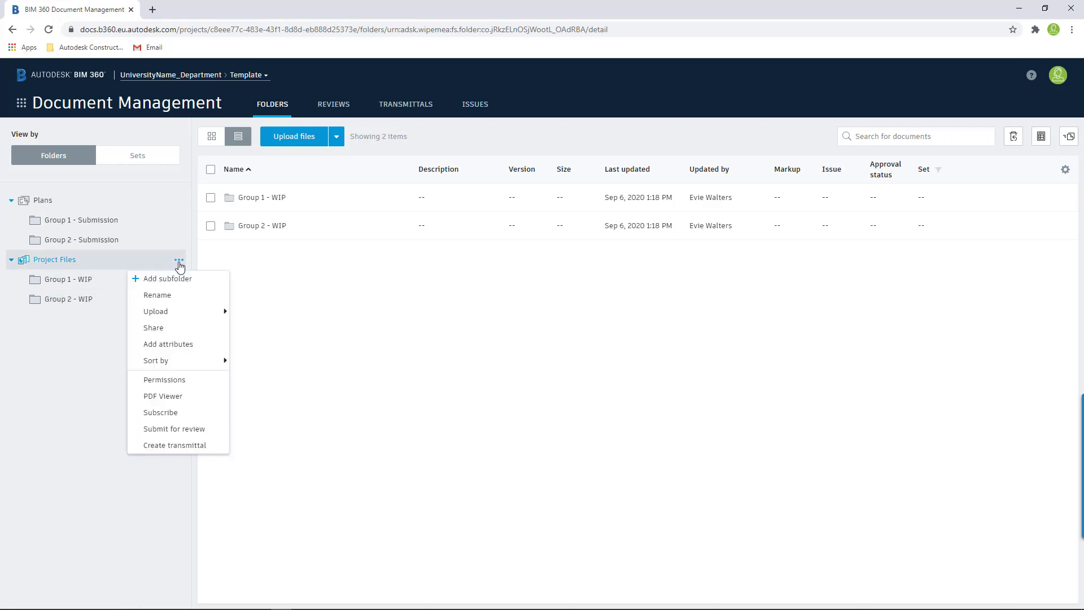
click(168, 279)
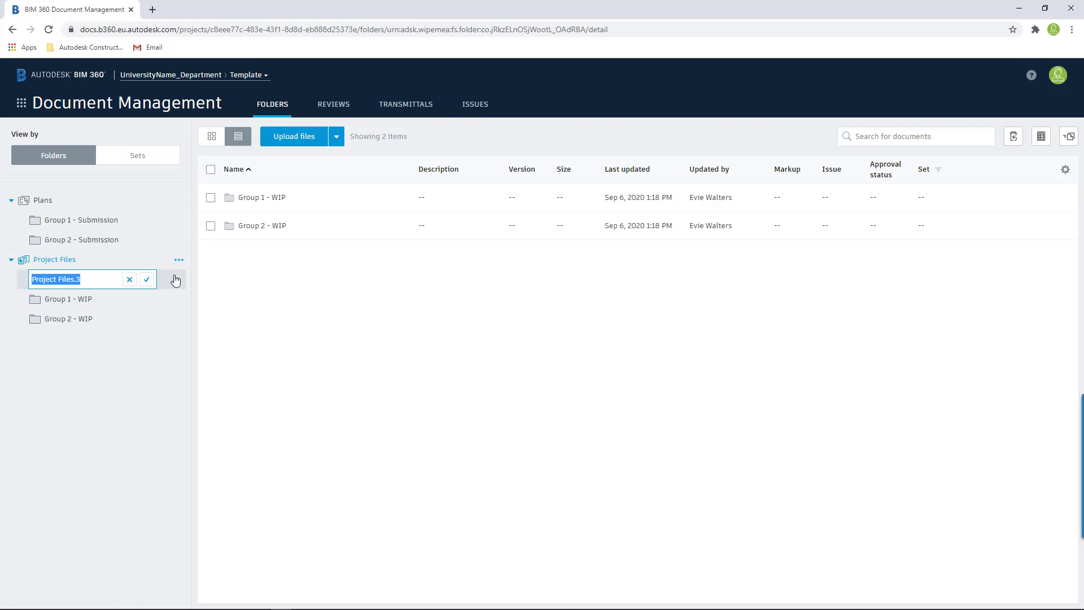
text(Module Resources)
click(147, 279)
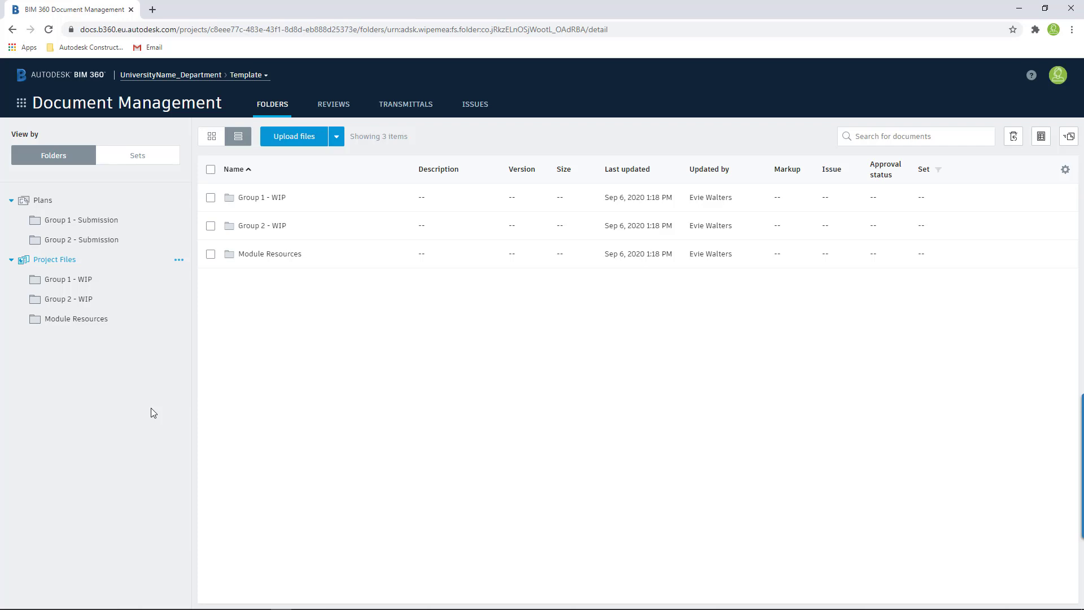
- Give the SG001 role View+Download+Upload permission on the "Group 1 - Submission" folder
click(129, 220)
click(179, 221)
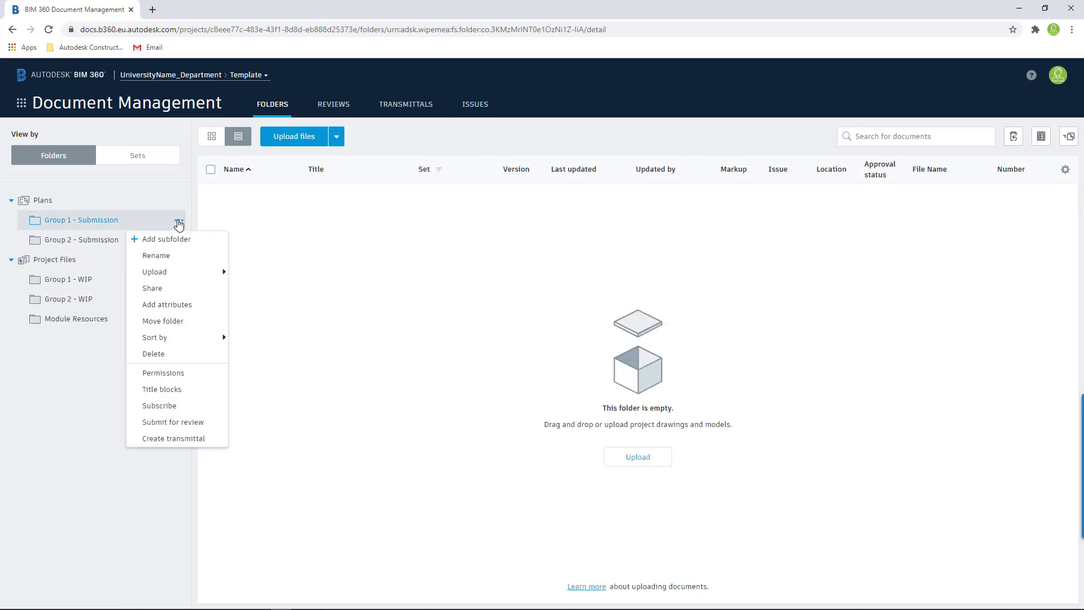
click(164, 373)
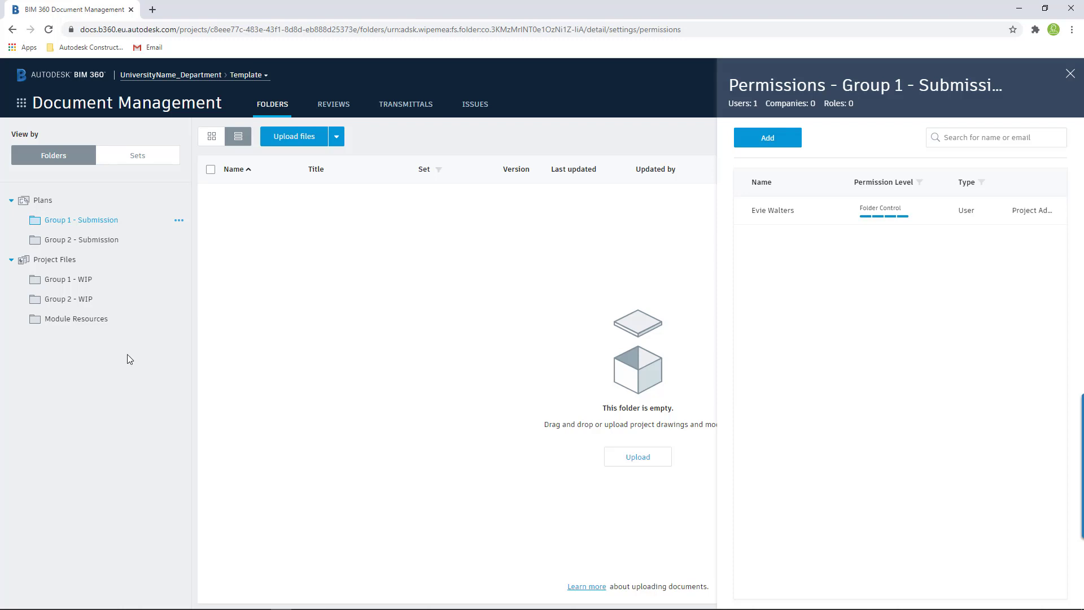
click(783, 143)
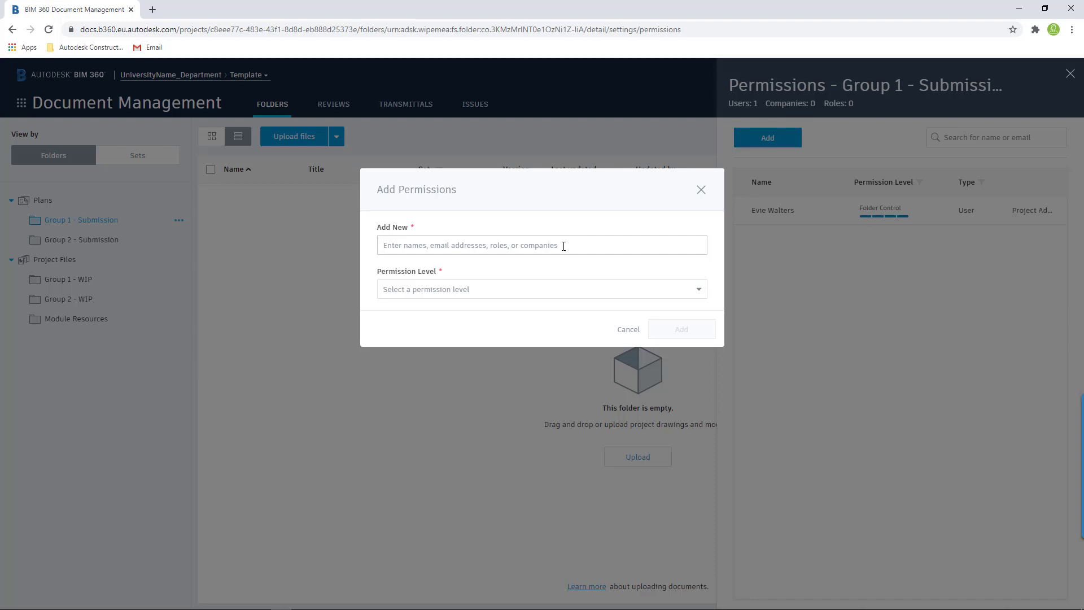
click(563, 247)
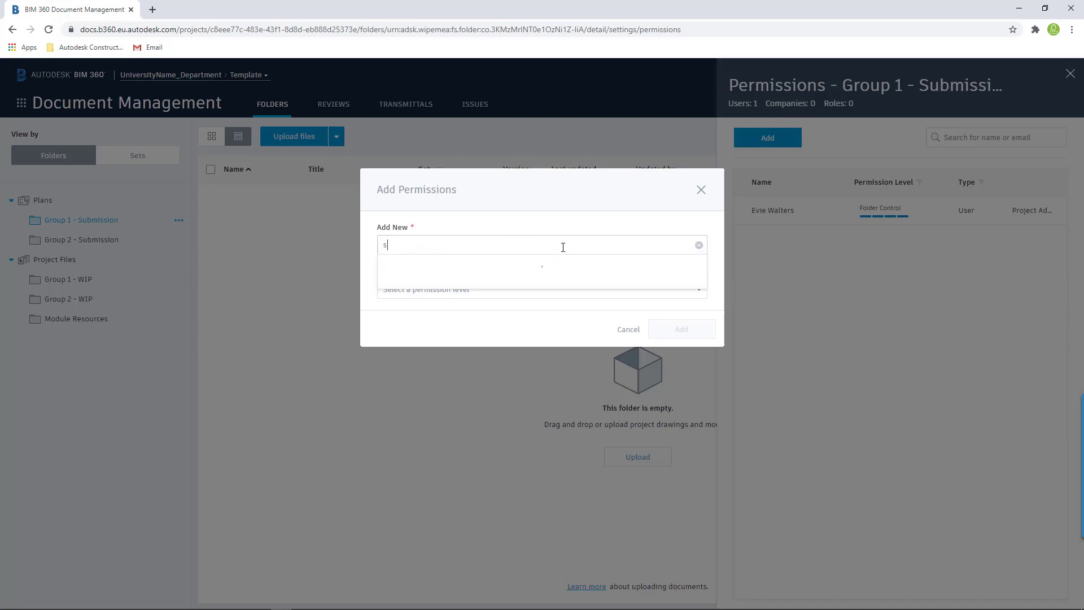
text(sg)
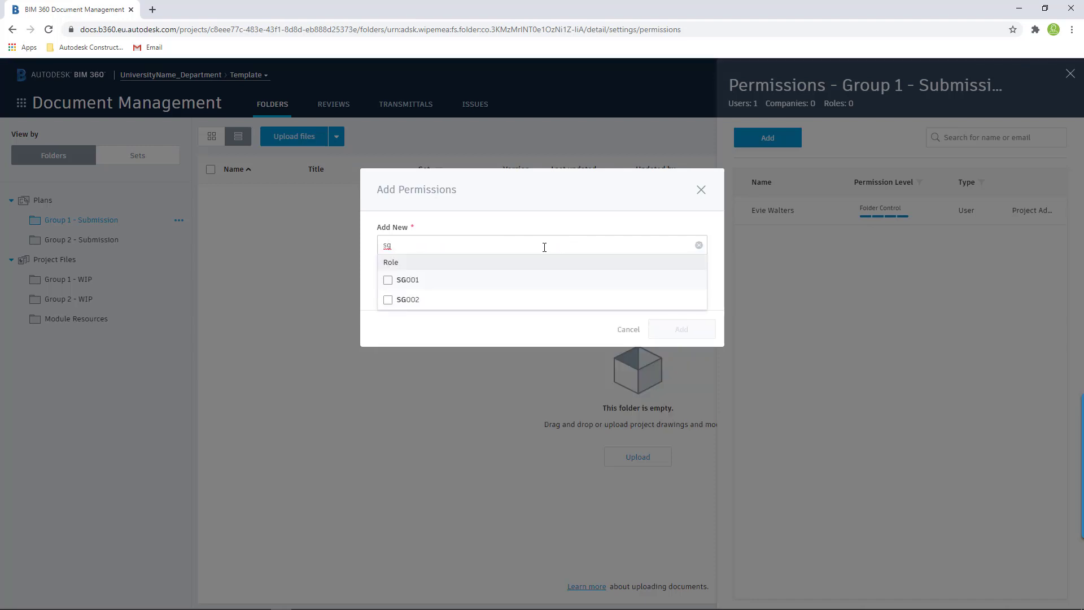
click(388, 280)
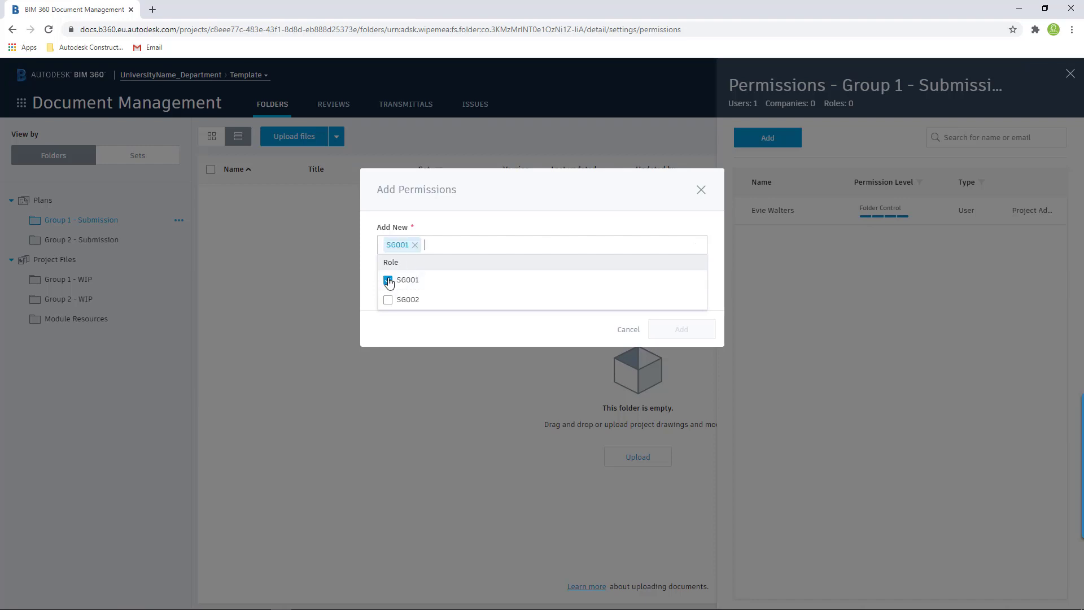
click(518, 220)
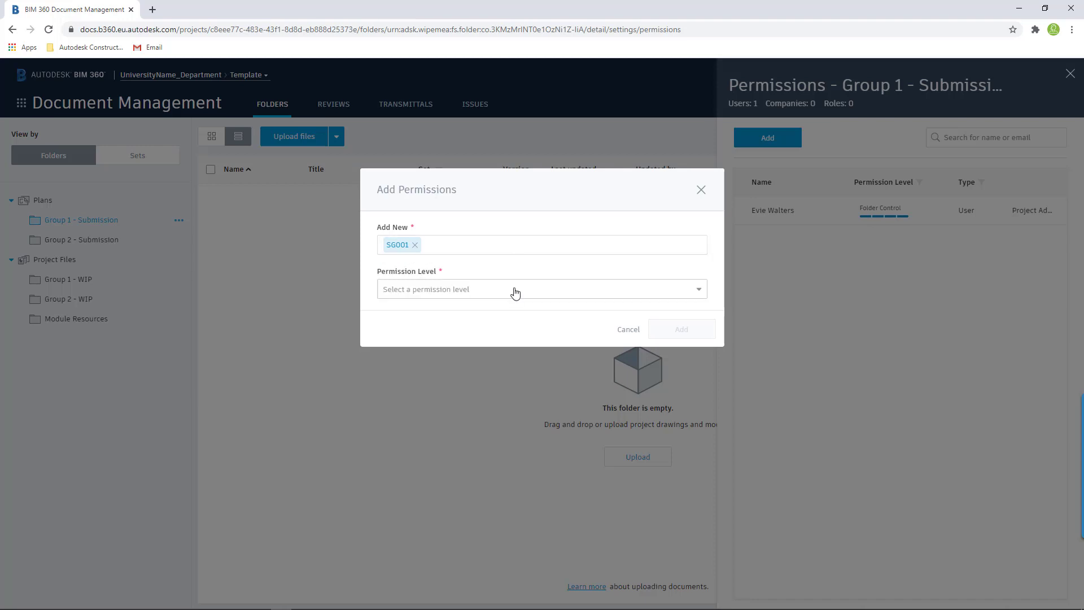
click(694, 290)
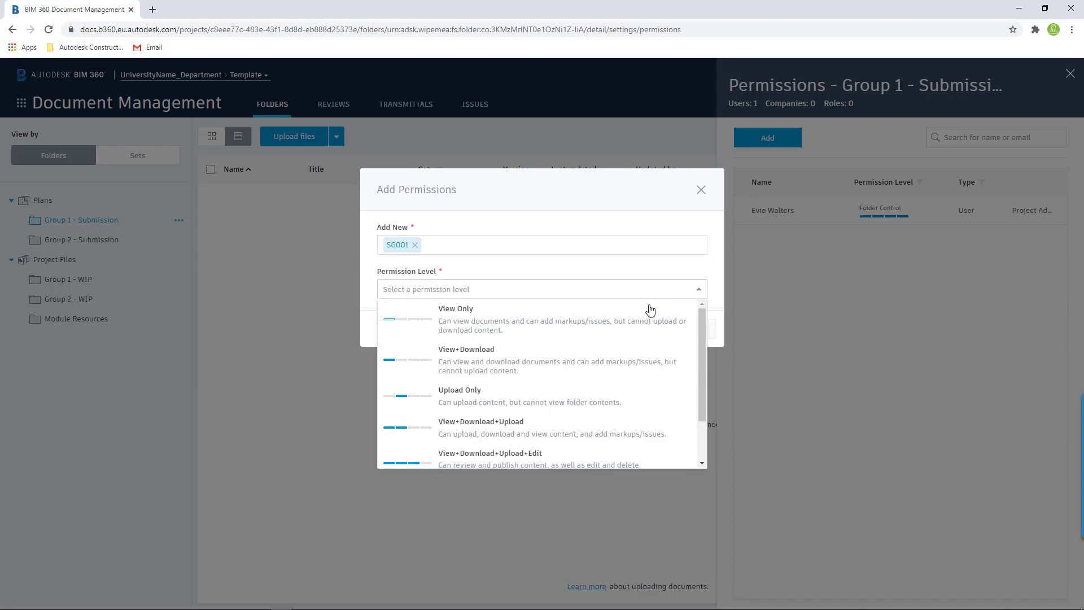
click(547, 429)
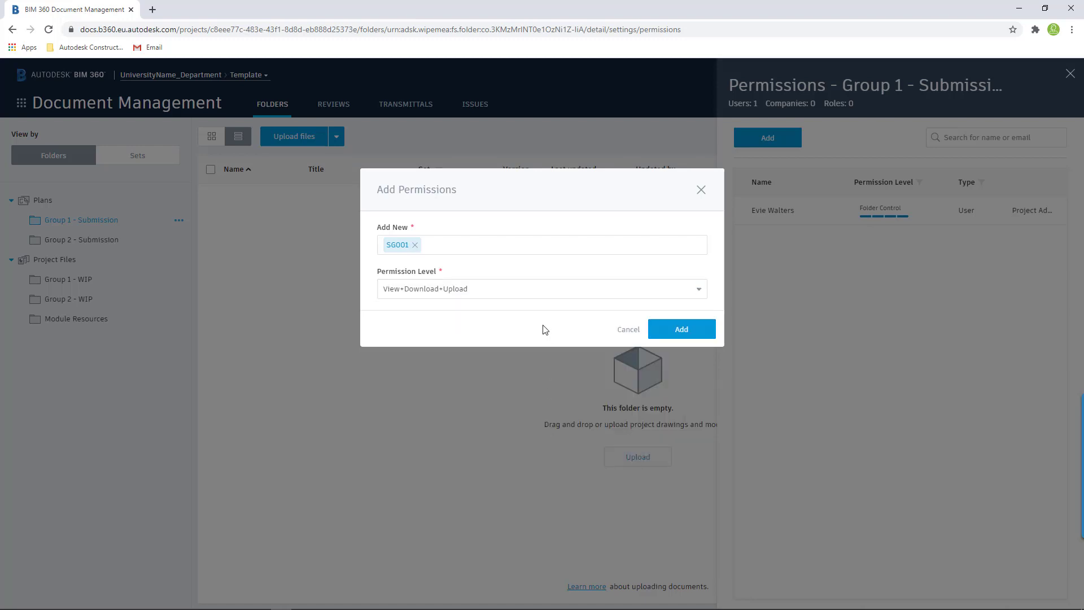
click(681, 331)
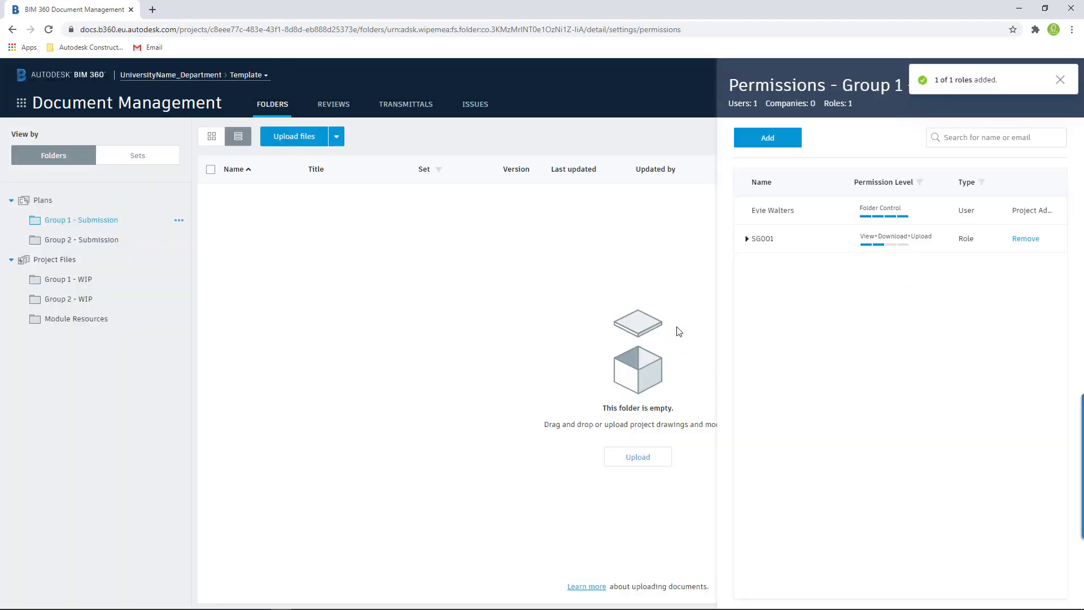
- Give the SG002 role View+Download+Upload permission on the "Group 2 - Submission" folder
click(103, 240)
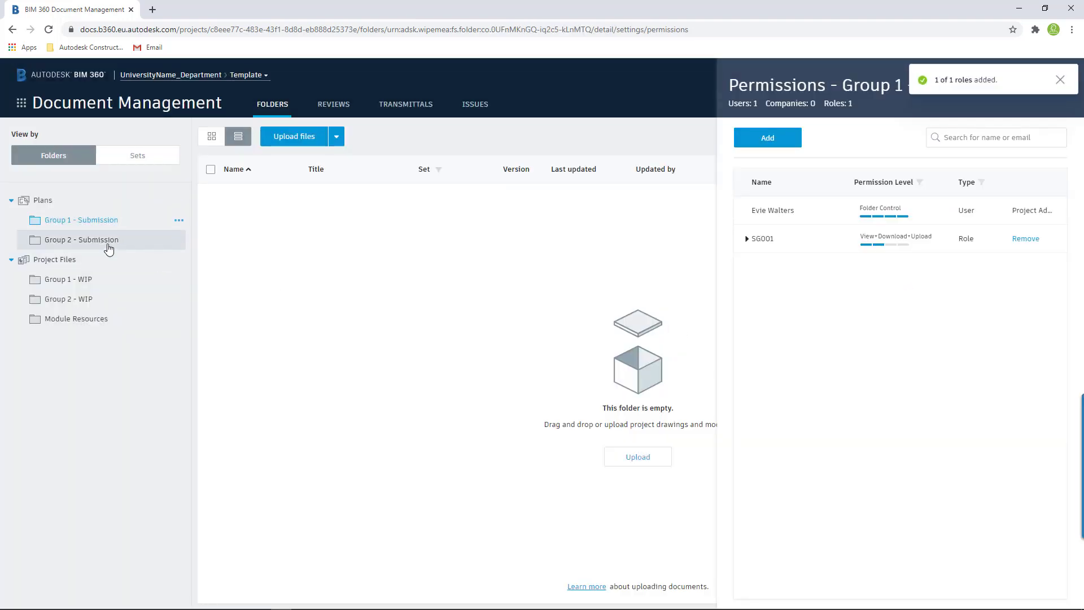
click(767, 139)
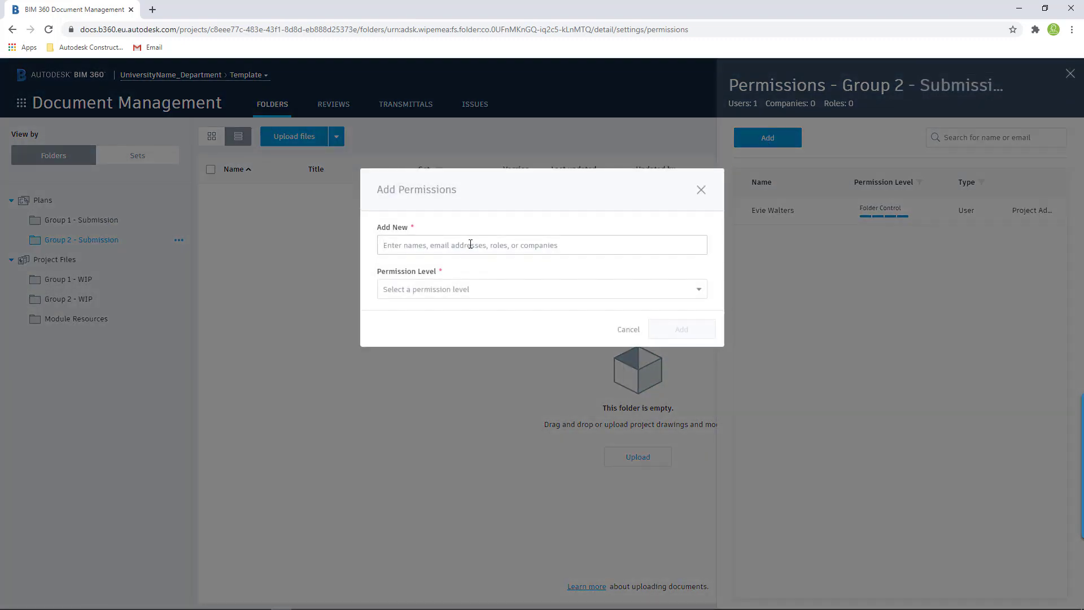
text(sg)
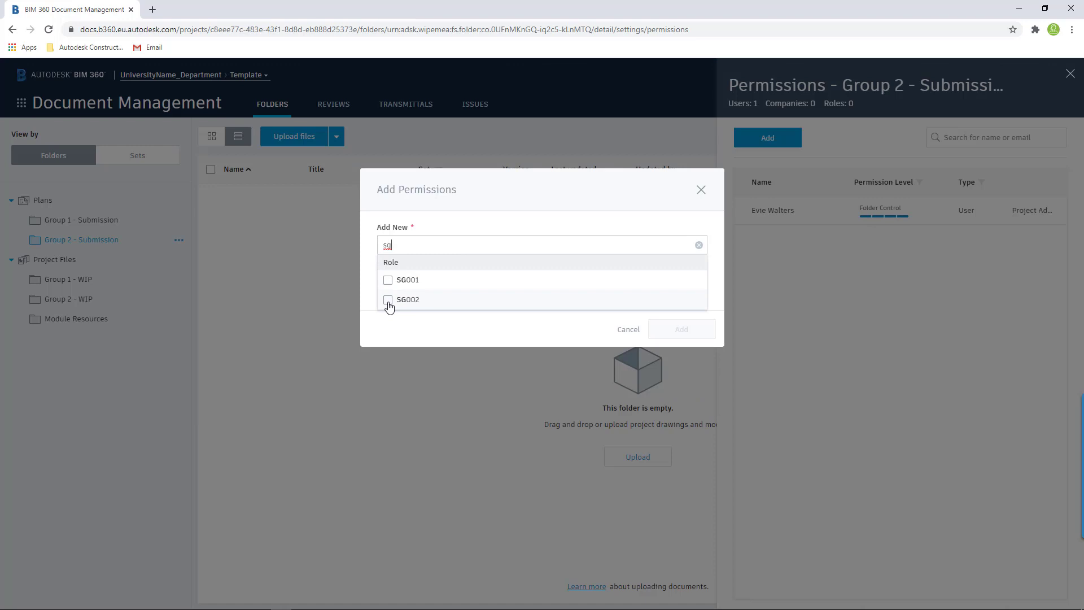
click(388, 300)
click(489, 290)
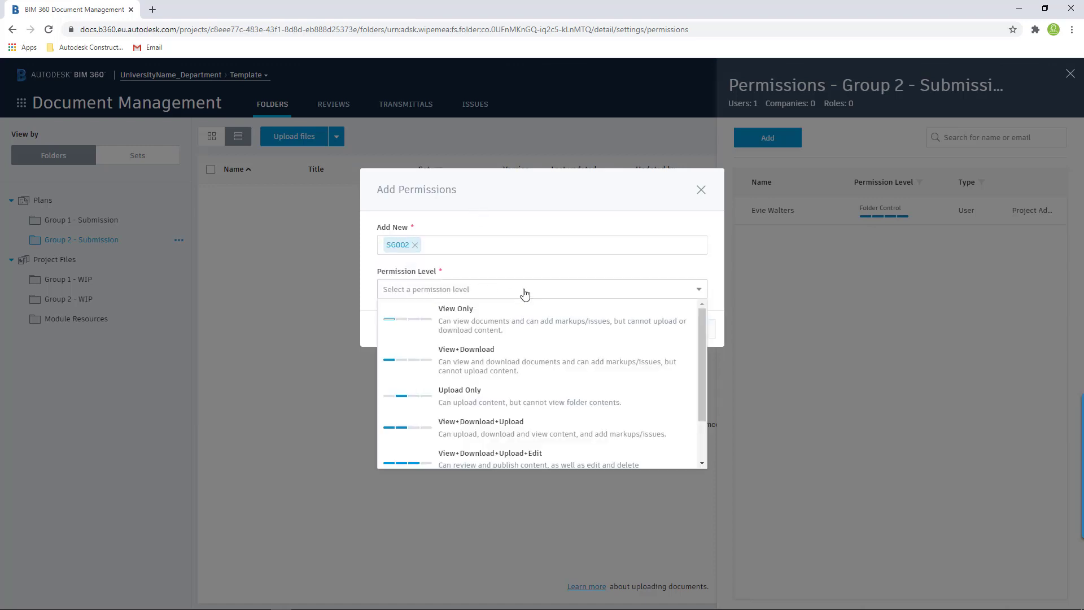
click(501, 424)
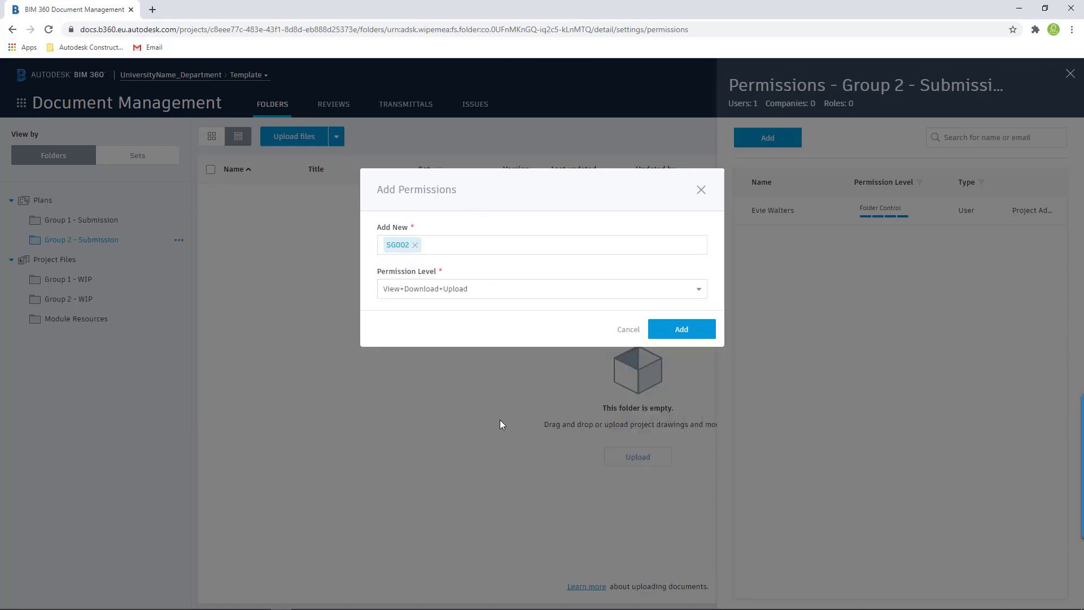
click(672, 331)
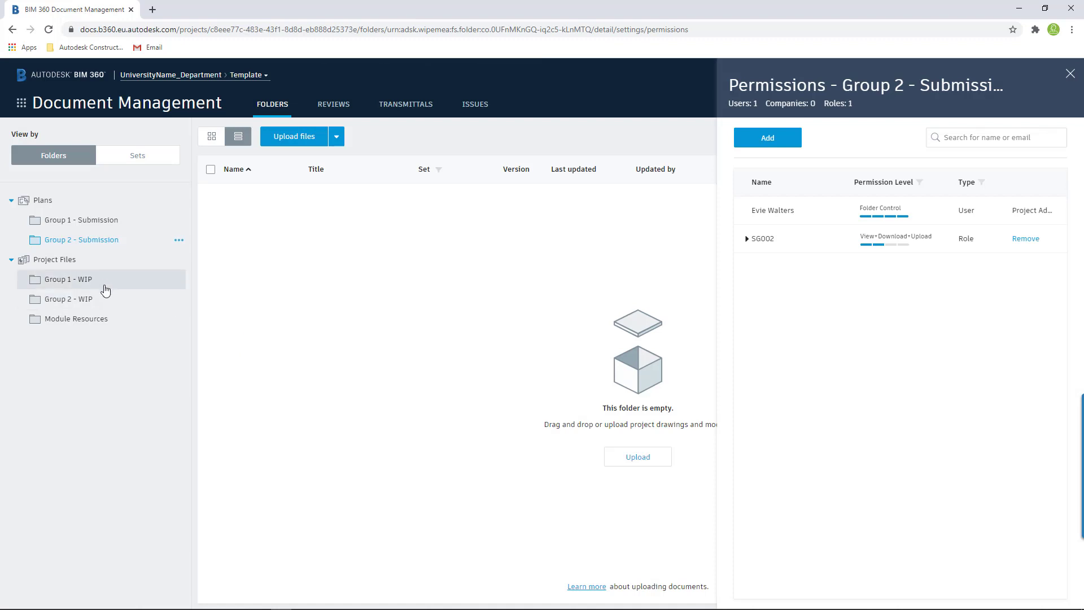
- Give the SG001 role View+Download+Upload+Edit permission on the "Group 1 - WIP" folder
click(101, 285)
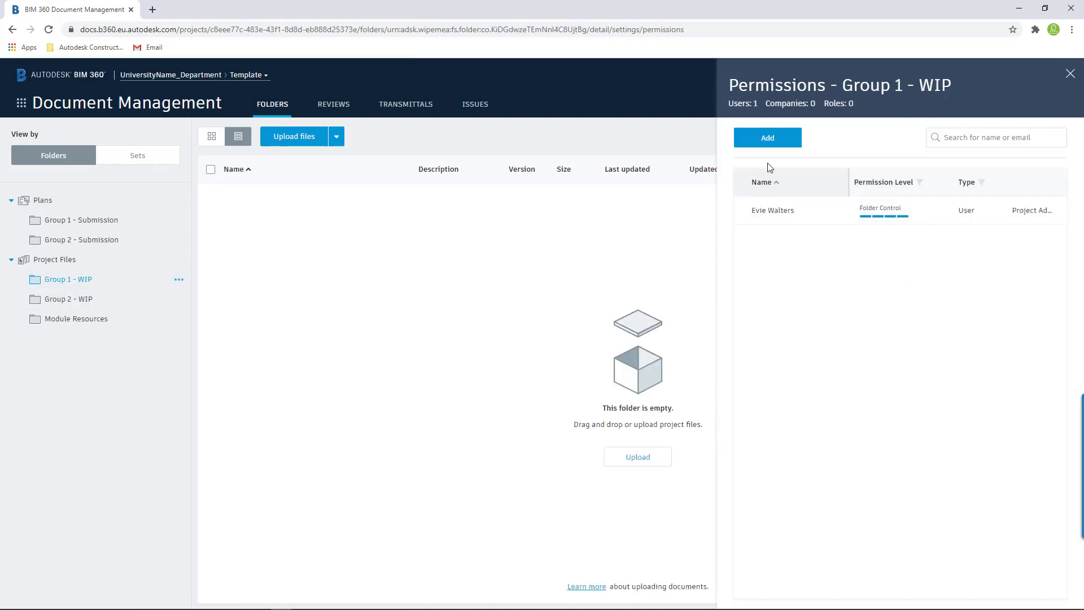
click(771, 144)
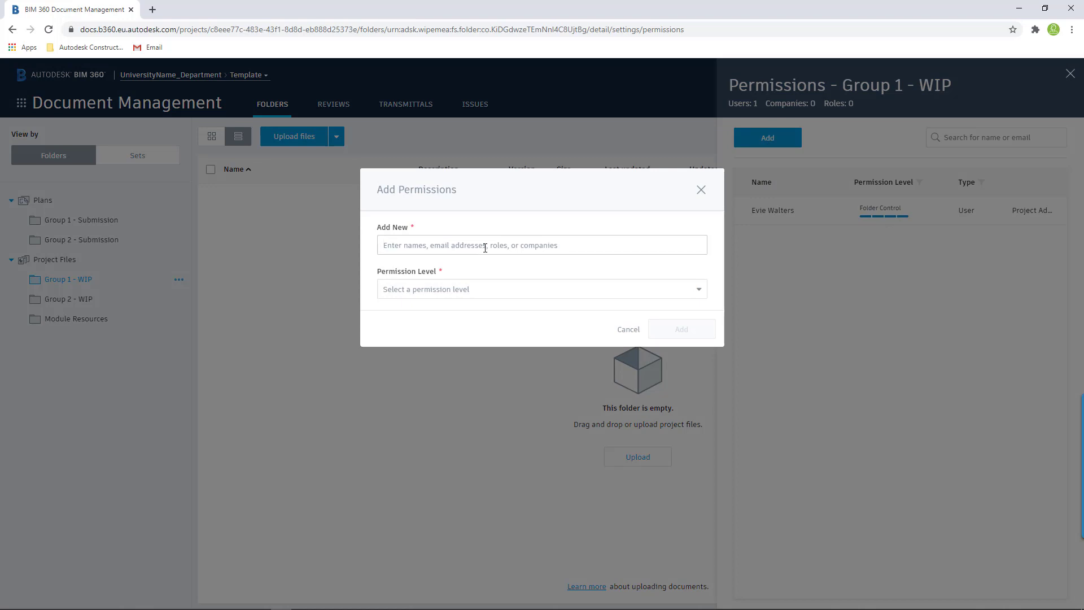
text(sg)
click(388, 281)
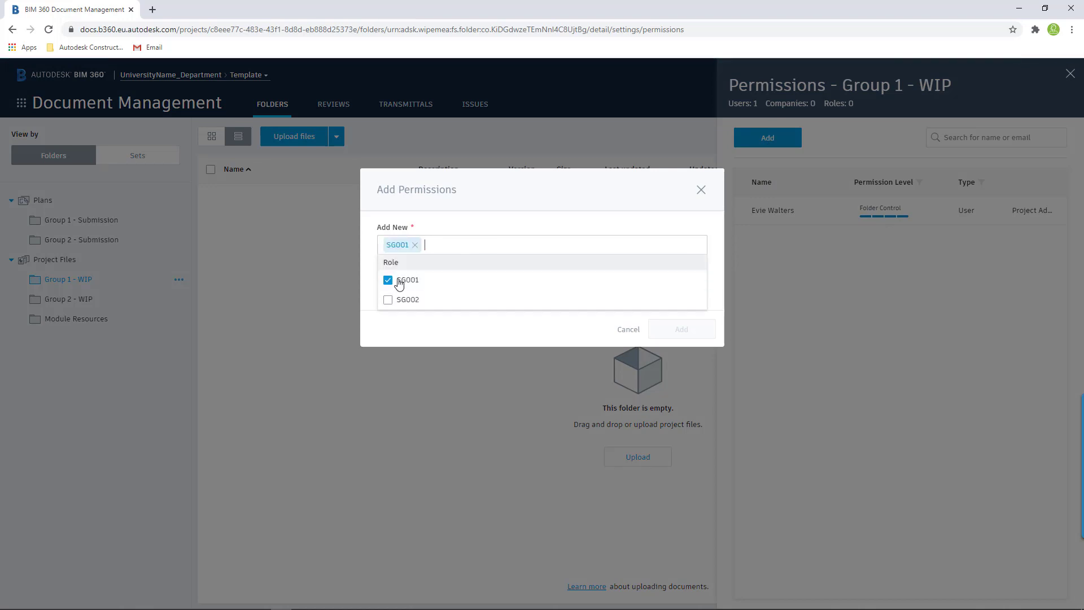
click(463, 214)
click(451, 291)
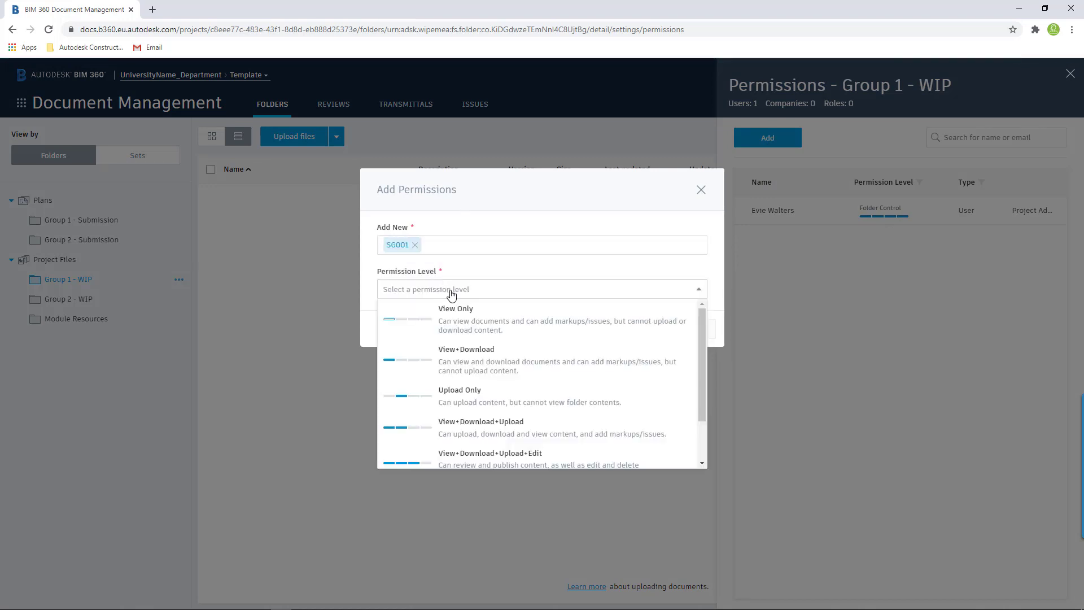
click(507, 458)
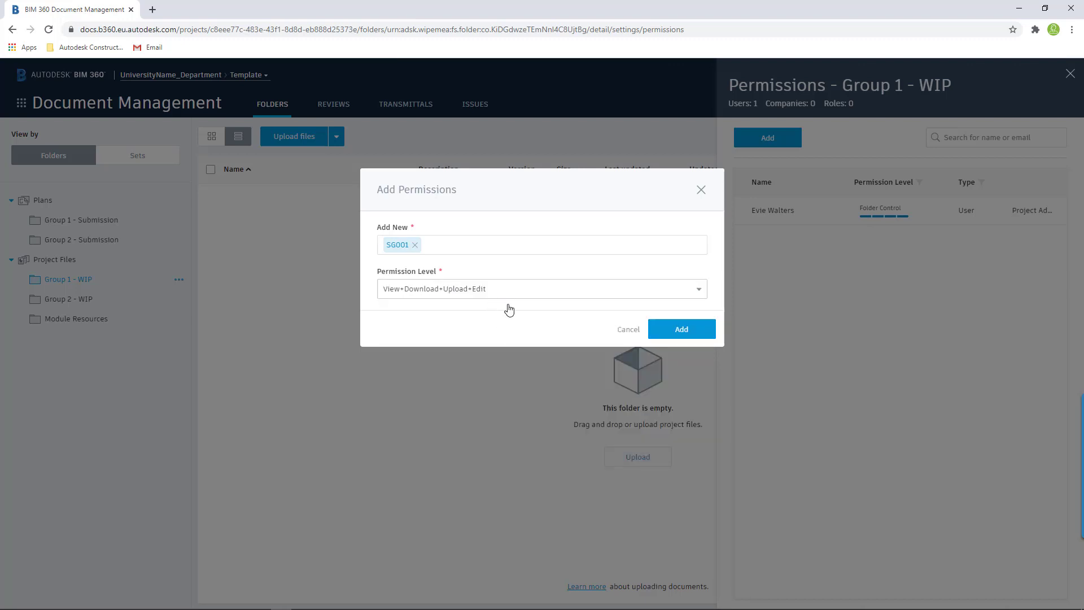
click(682, 328)
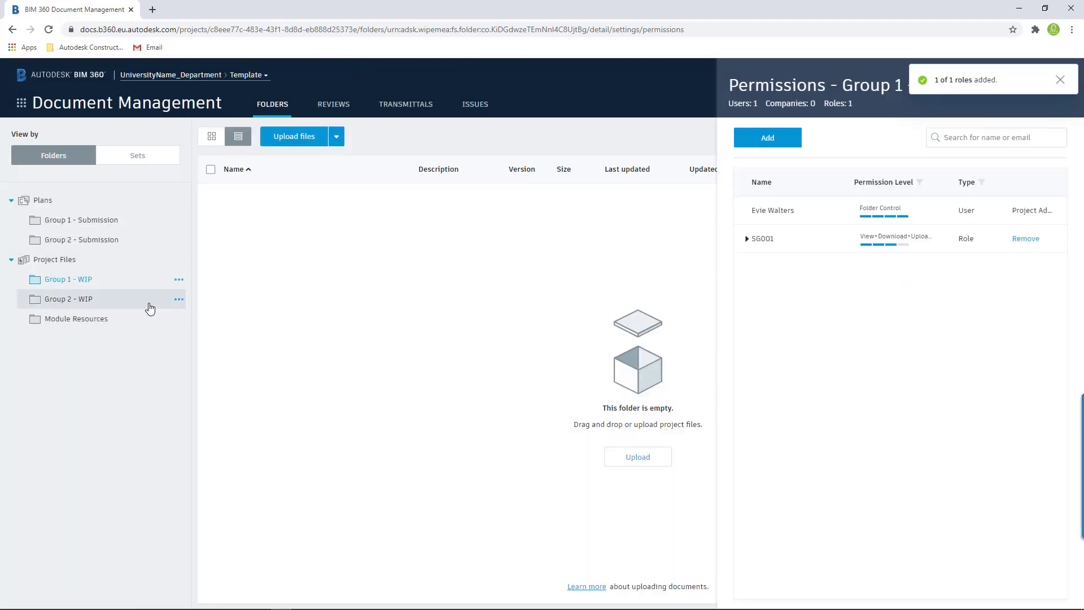
- Give the SG002 role View+Download+Upload+Edit permission on the "Group 2 - WIP" folder
click(116, 300)
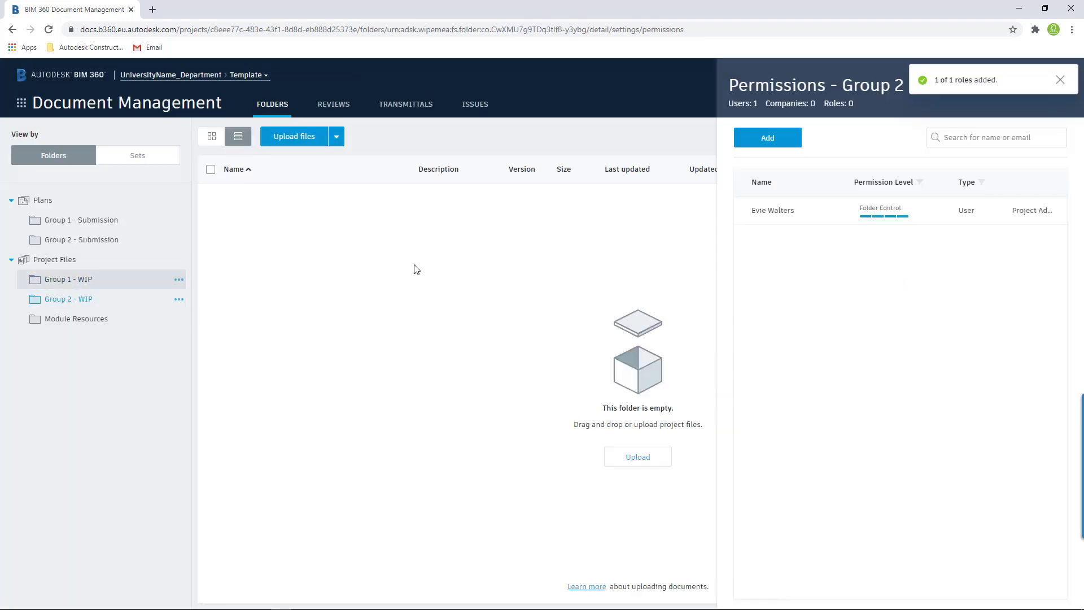
click(767, 139)
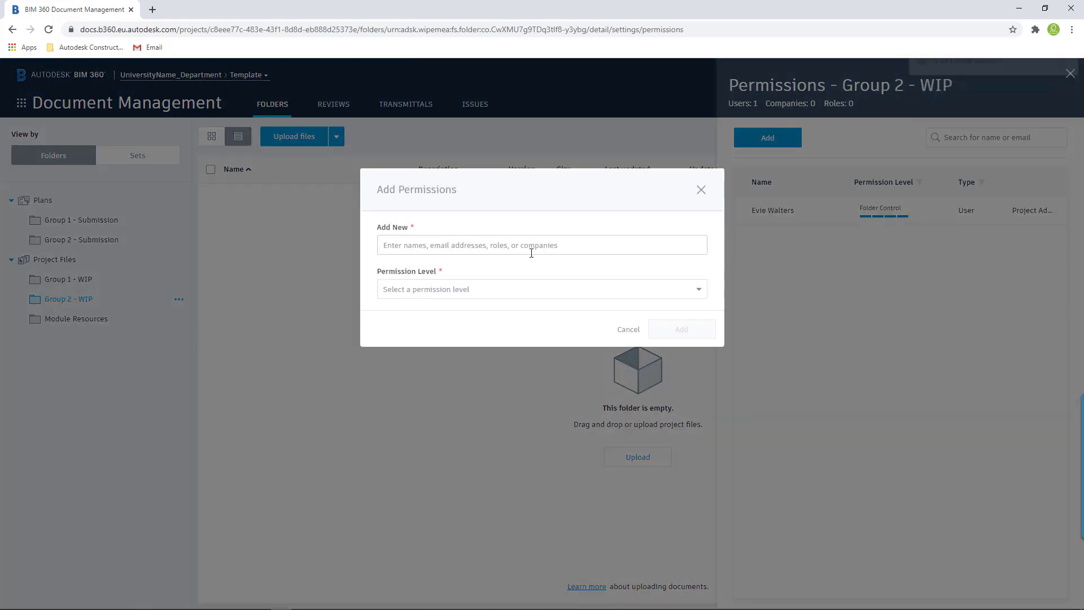
text(sg)
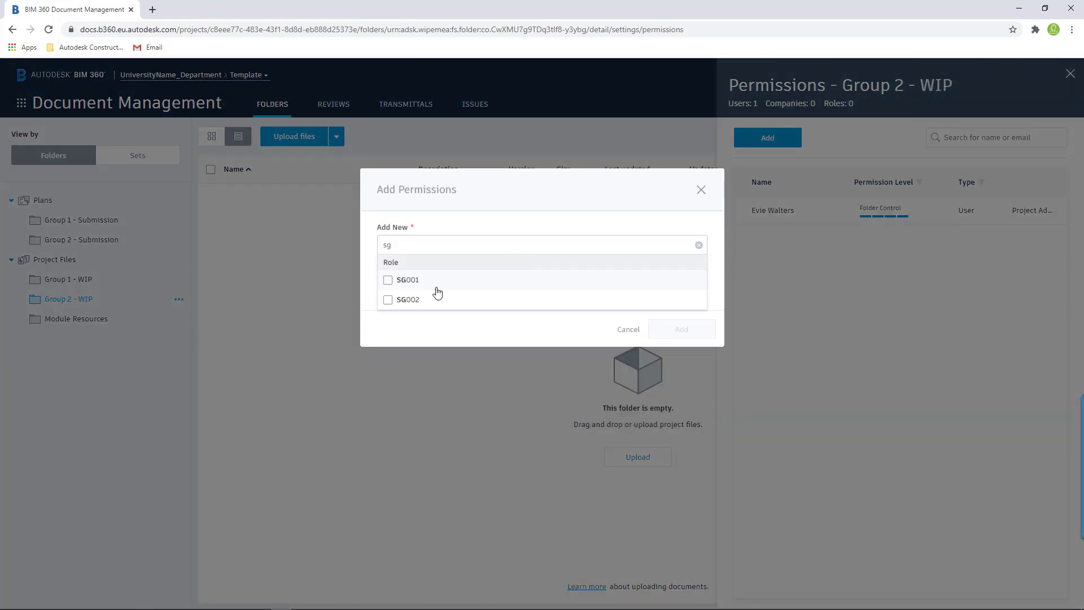
click(399, 304)
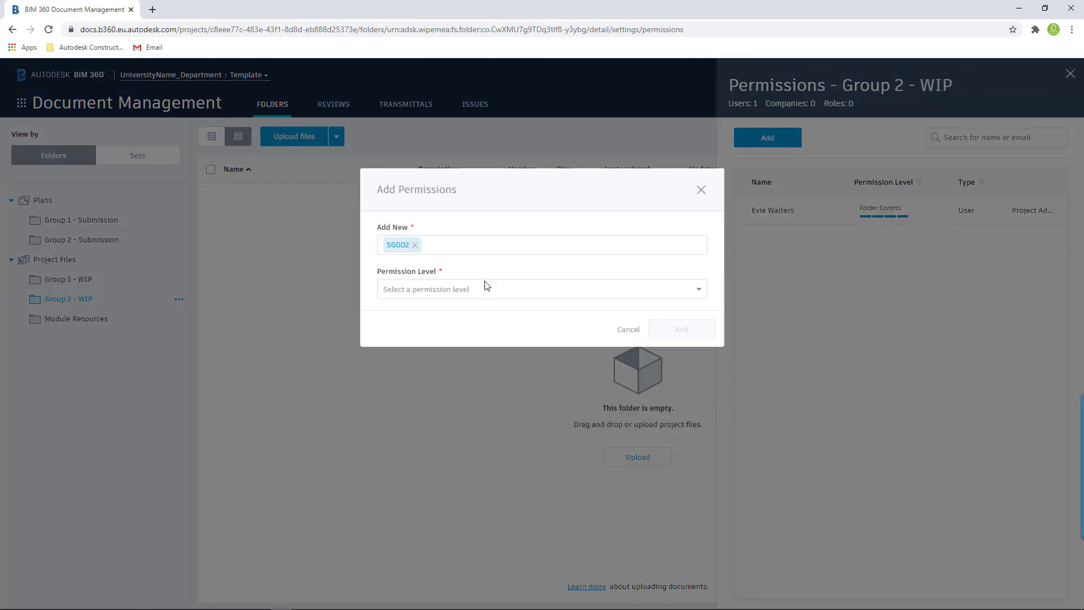
click(504, 293)
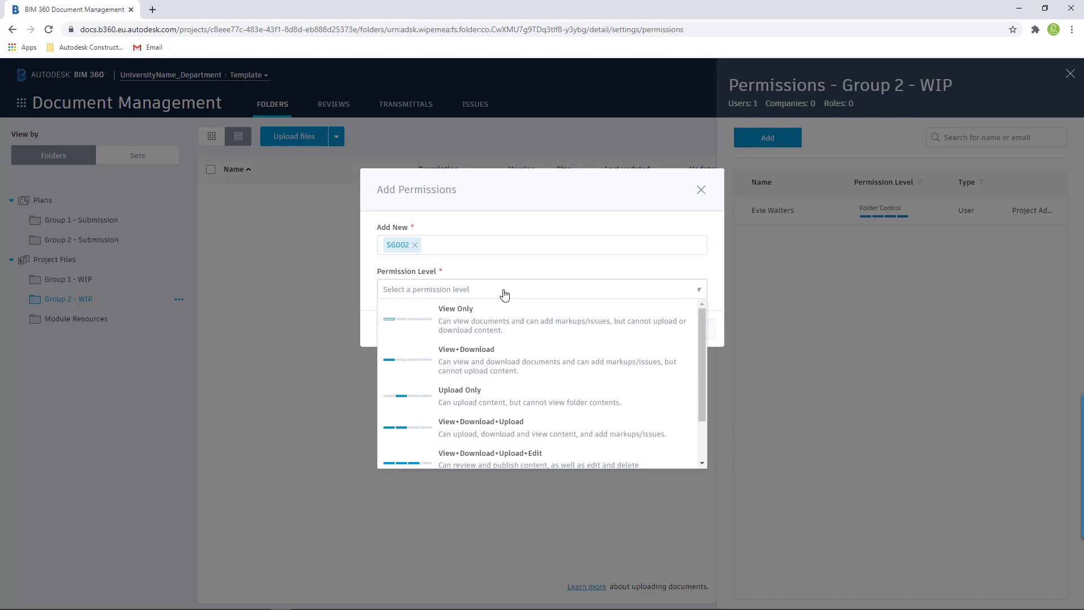
click(543, 454)
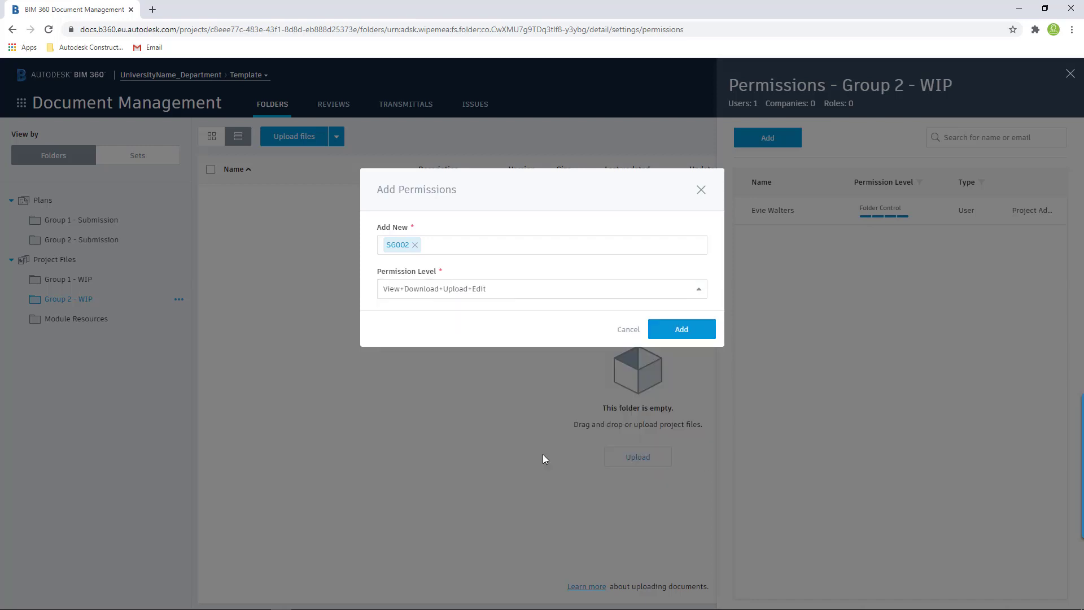
click(682, 330)
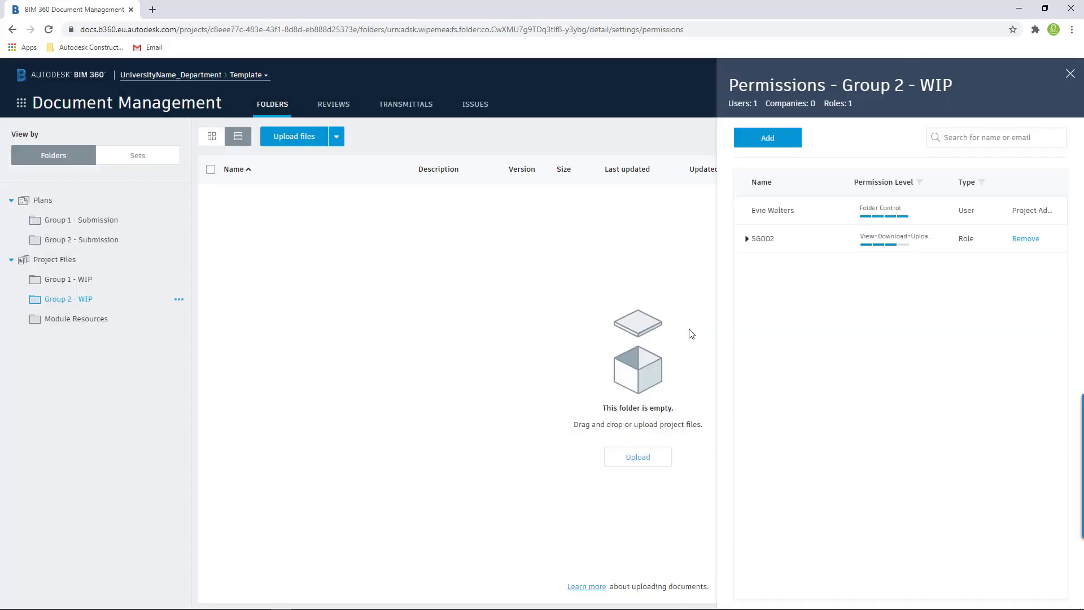
- Give the SA role View+Download permission on the "Module Resources" folder and close the permissions settings
click(111, 319)
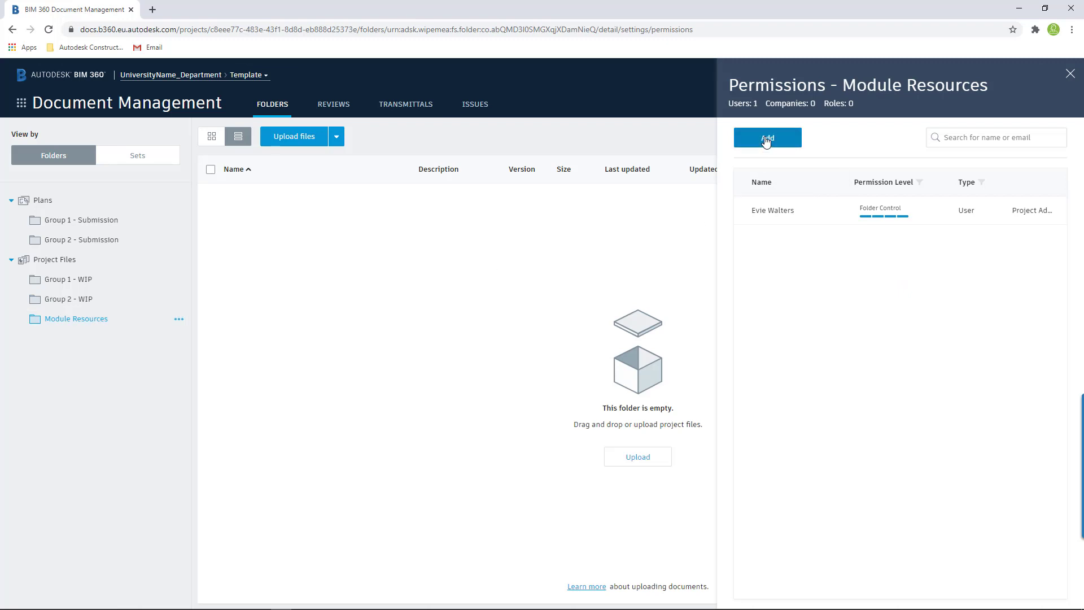
click(762, 138)
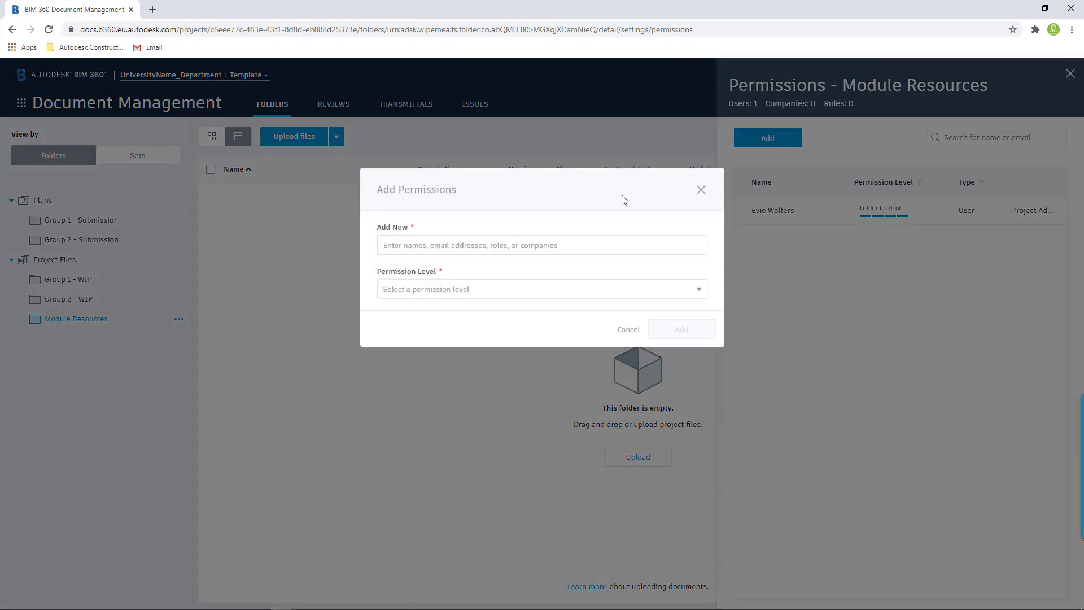
click(487, 244)
text(sa)
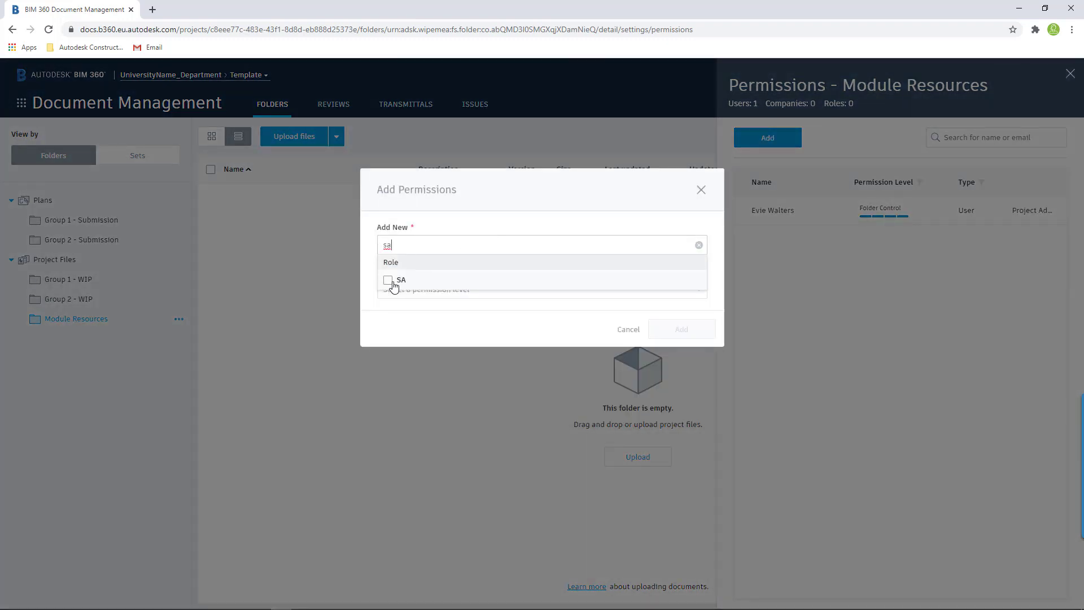
click(388, 281)
click(460, 220)
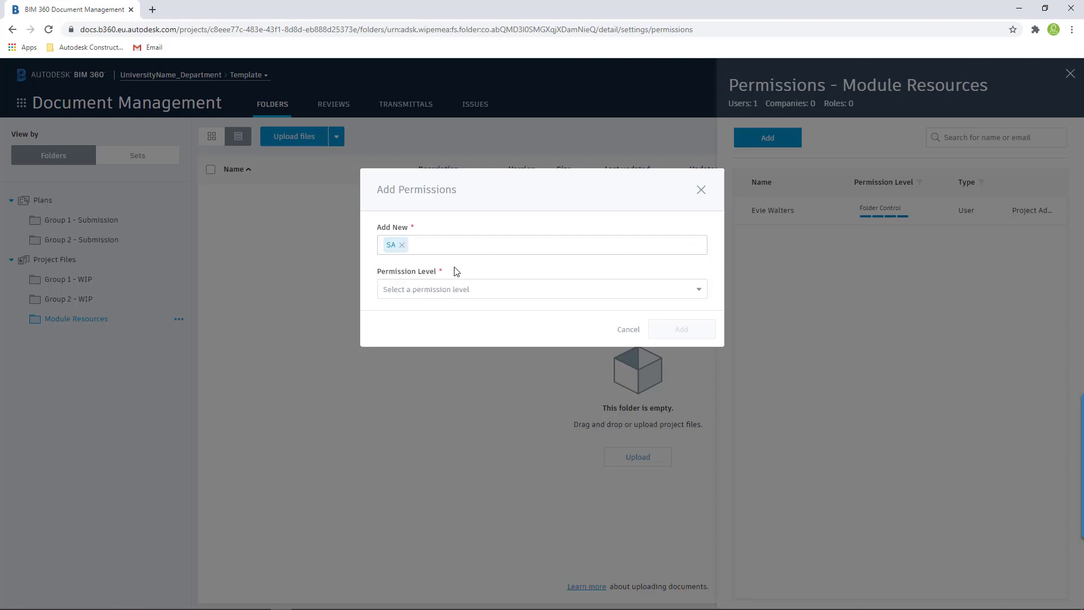
click(481, 295)
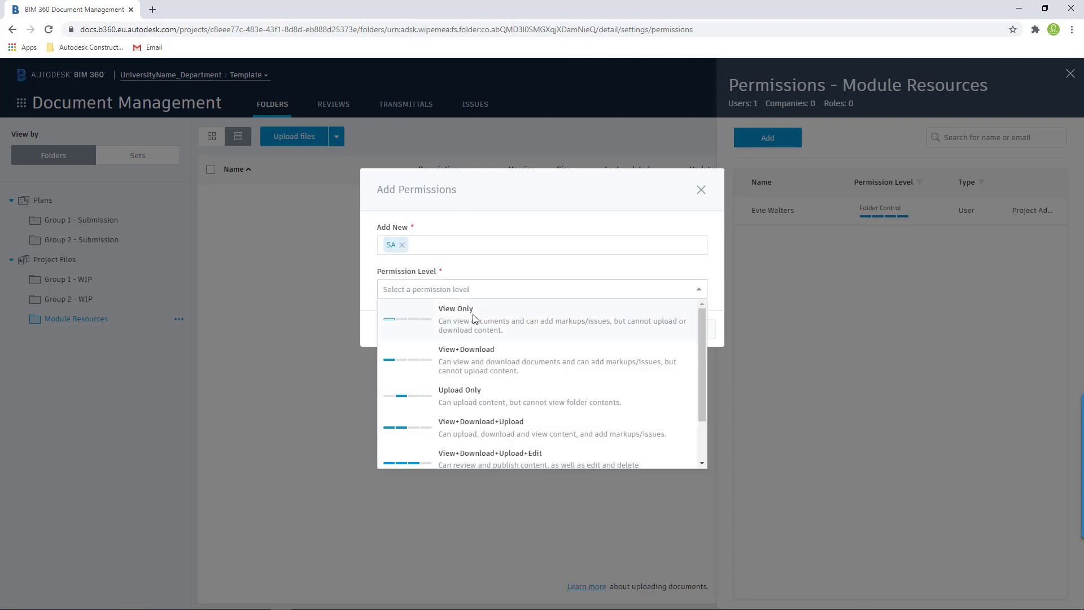
click(489, 364)
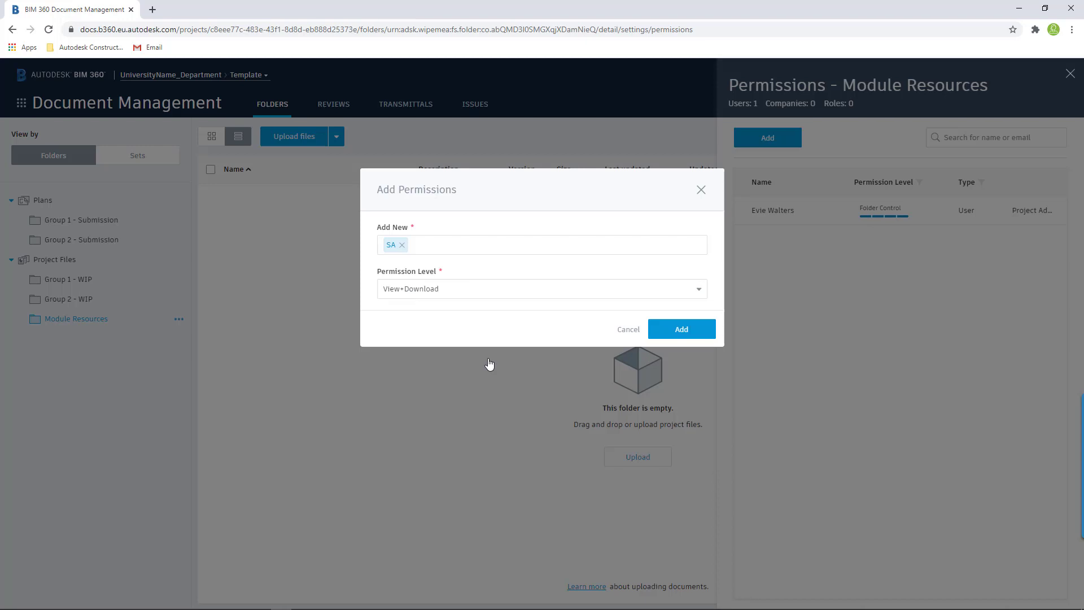
click(680, 333)
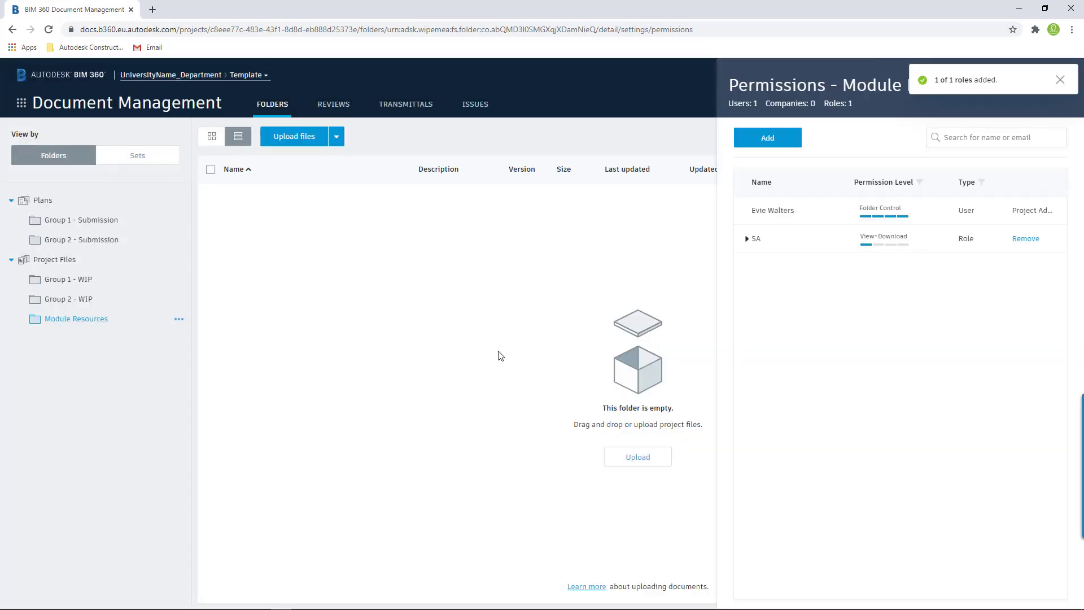
click(422, 300)
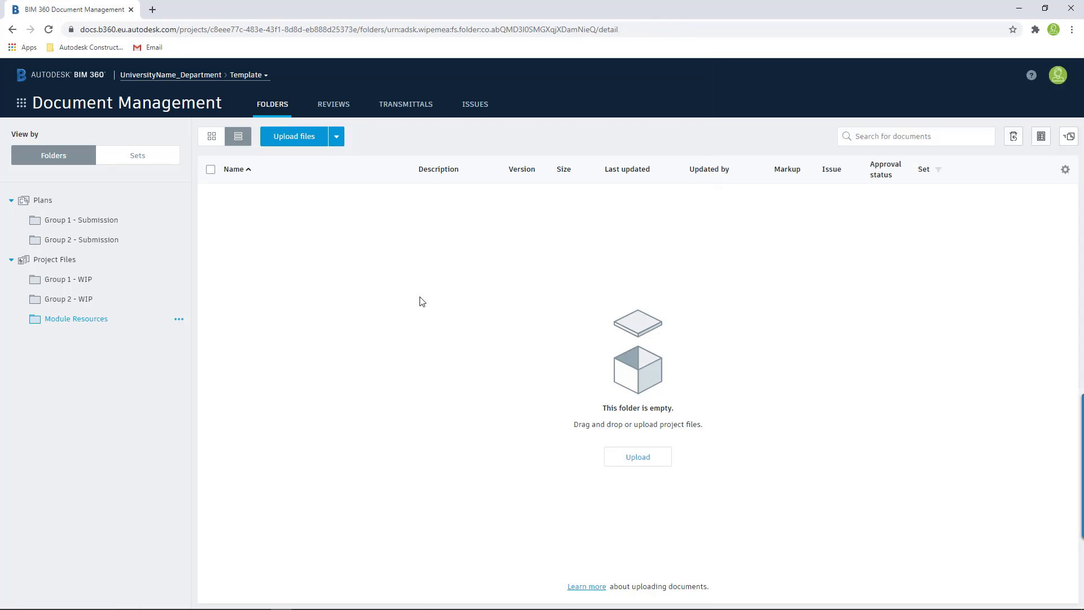